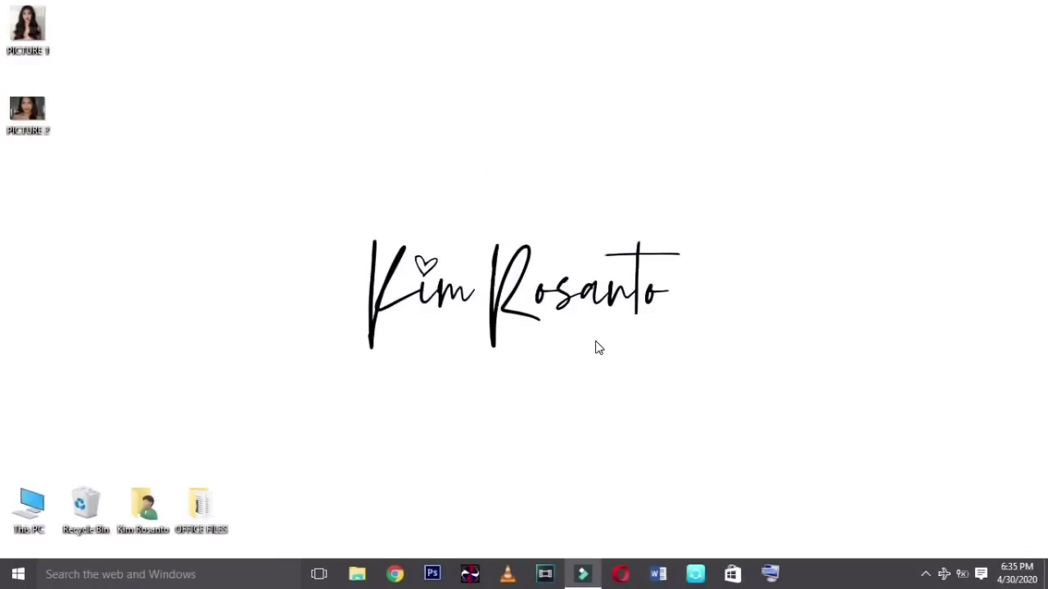
# Launch Photoshop CS6 from the taskbar icon
pyautogui.click(430, 574)
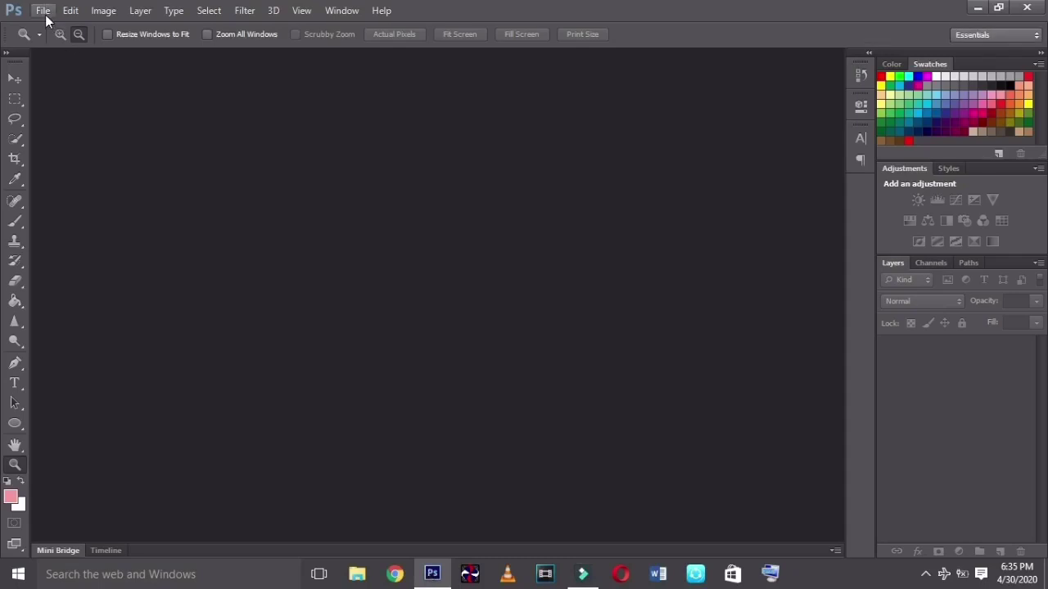
# Open PICTURE 1 from the desktop
pyautogui.click(42, 12)
pyautogui.click(57, 42)
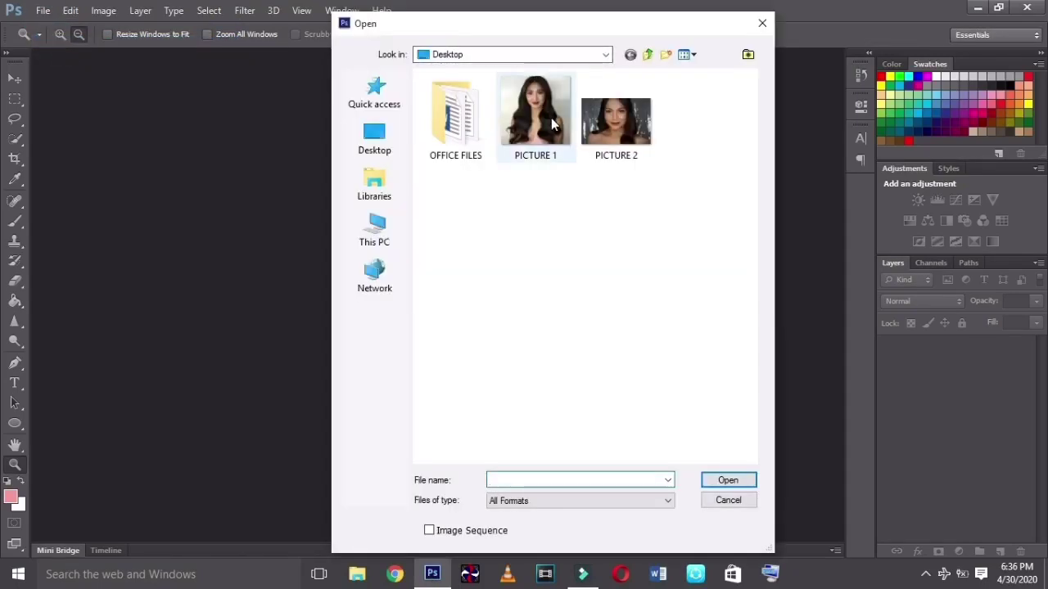
pyautogui.click(536, 114)
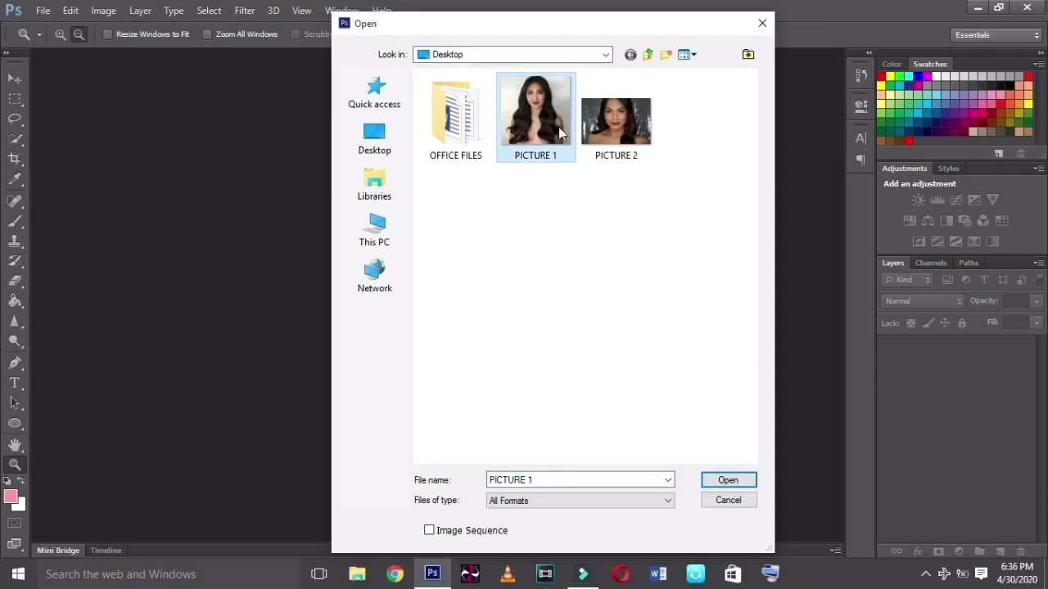
pyautogui.click(726, 480)
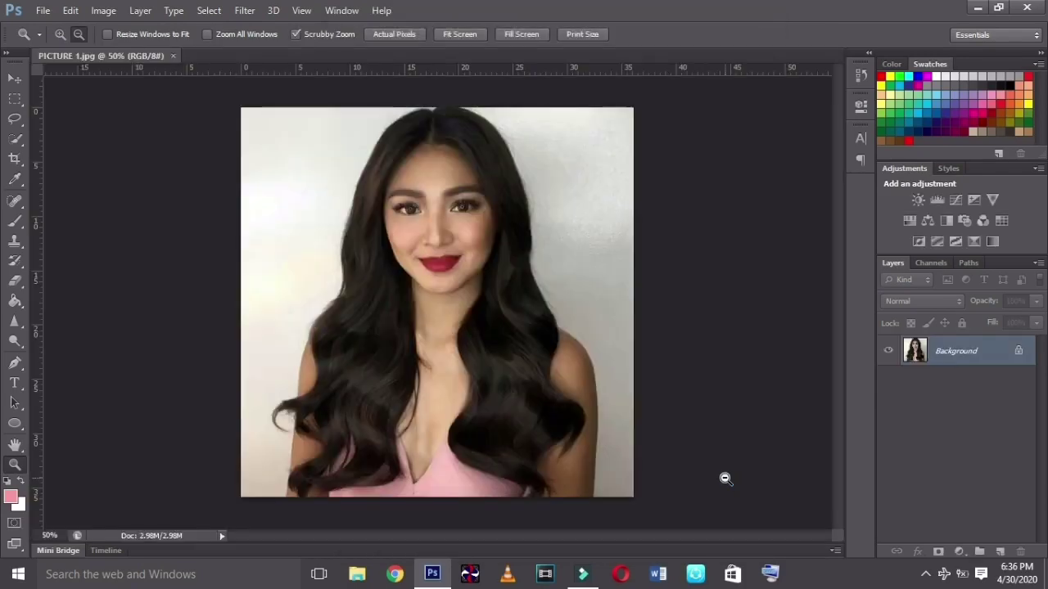
# Open PICTURE 2 from the desktop as a second document
pyautogui.click(42, 11)
pyautogui.click(57, 42)
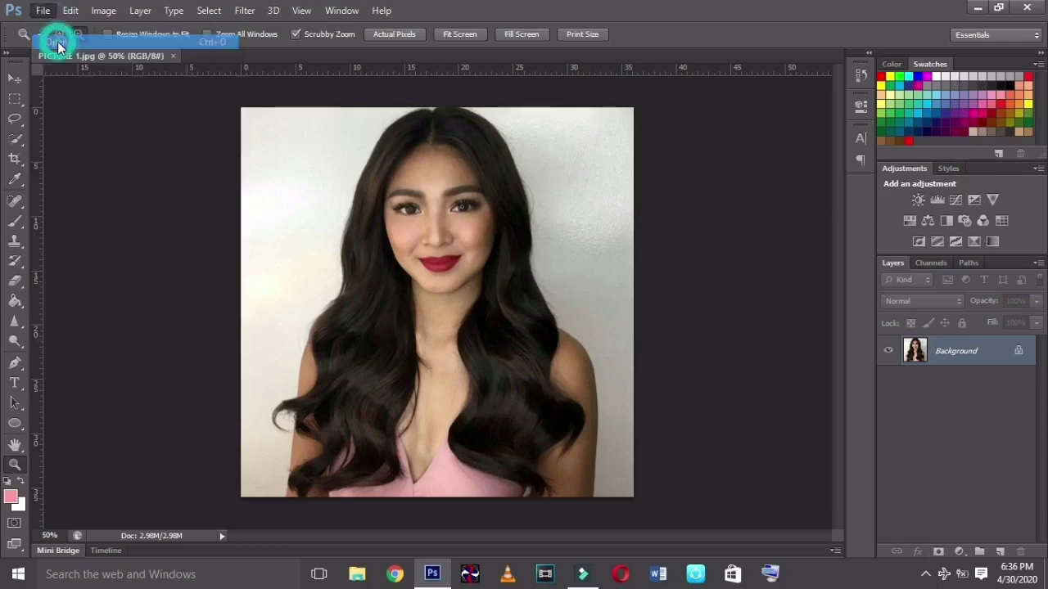
pyautogui.click(653, 125)
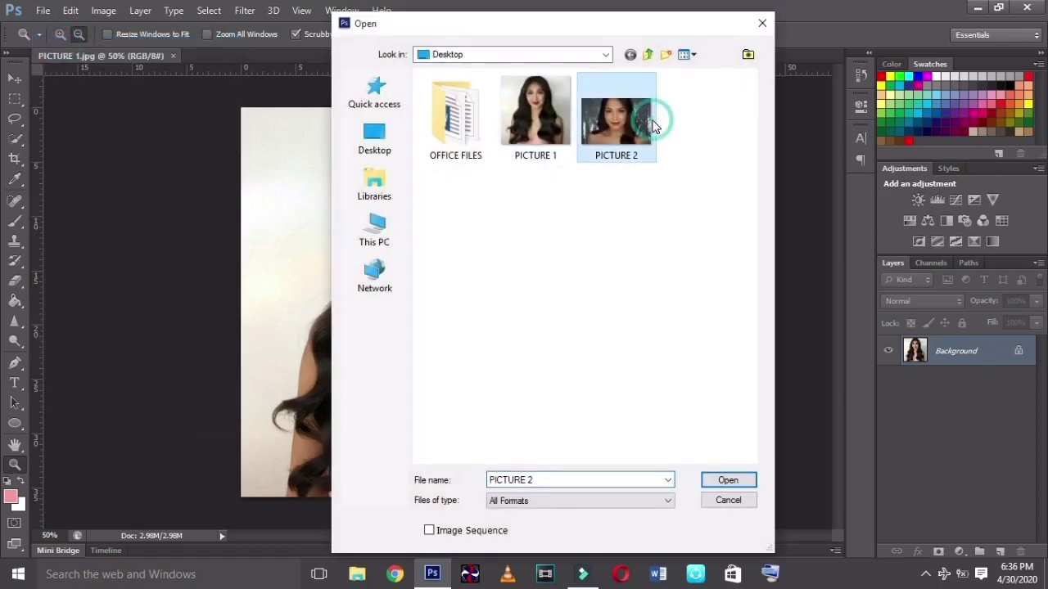
pyautogui.click(731, 479)
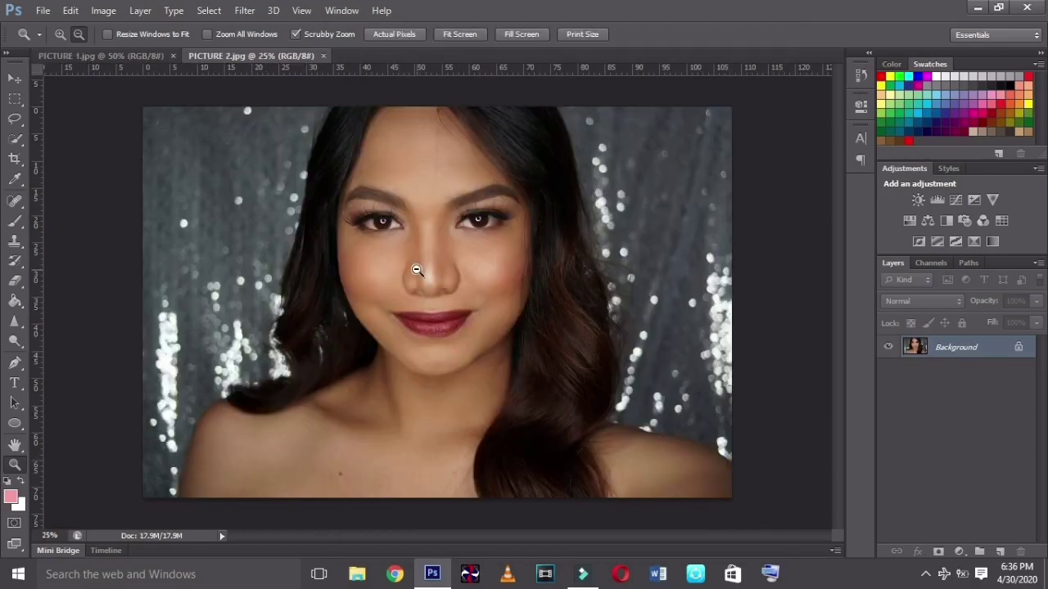
# Zoom in, lasso-trace the woman's face in PICTURE 2, and cut it out with Ctrl+X
pyautogui.moveTo(416, 270); pyautogui.dragTo(456, 272)
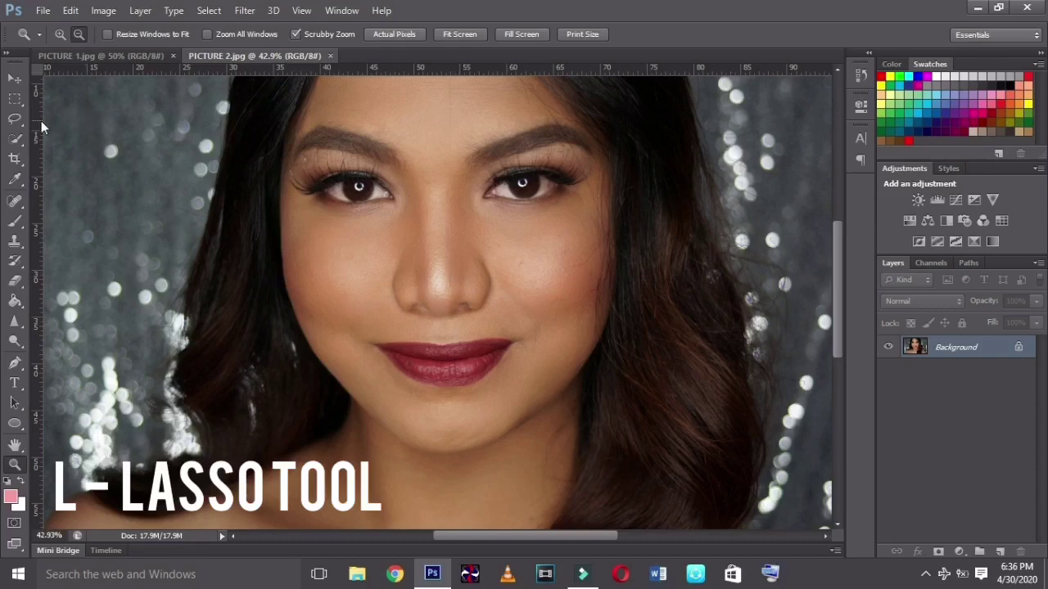
pyautogui.click(15, 118)
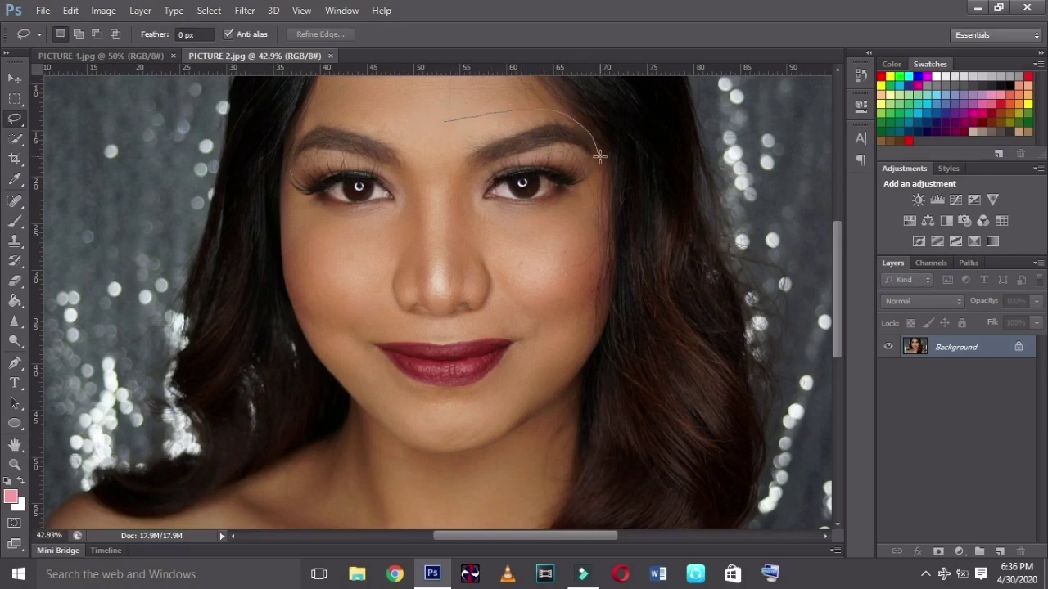
pyautogui.moveTo(569, 262); pyautogui.dragTo(557, 310)
pyautogui.moveTo(407, 404); pyautogui.dragTo(379, 370)
pyautogui.moveTo(351, 336); pyautogui.dragTo(323, 290)
pyautogui.moveTo(289, 211)
pyautogui.mouseDown()
pyautogui.moveTo(287, 156)
pyautogui.moveTo(332, 113)
pyautogui.mouseUp()
pyautogui.moveTo(451, 122); pyautogui.dragTo(451, 121)
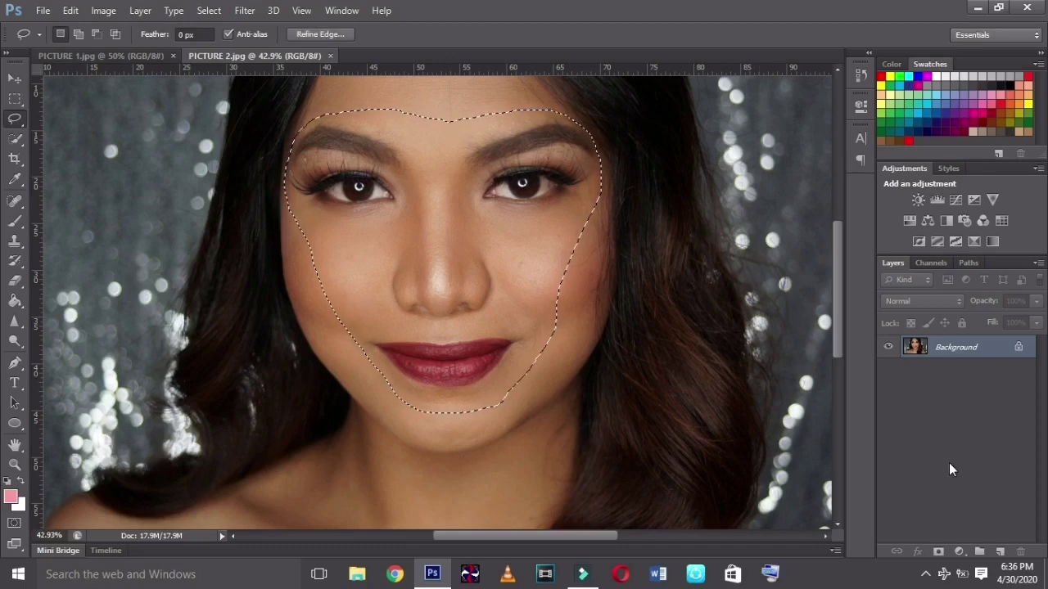
pyautogui.hotkey('ctrl', 'x')
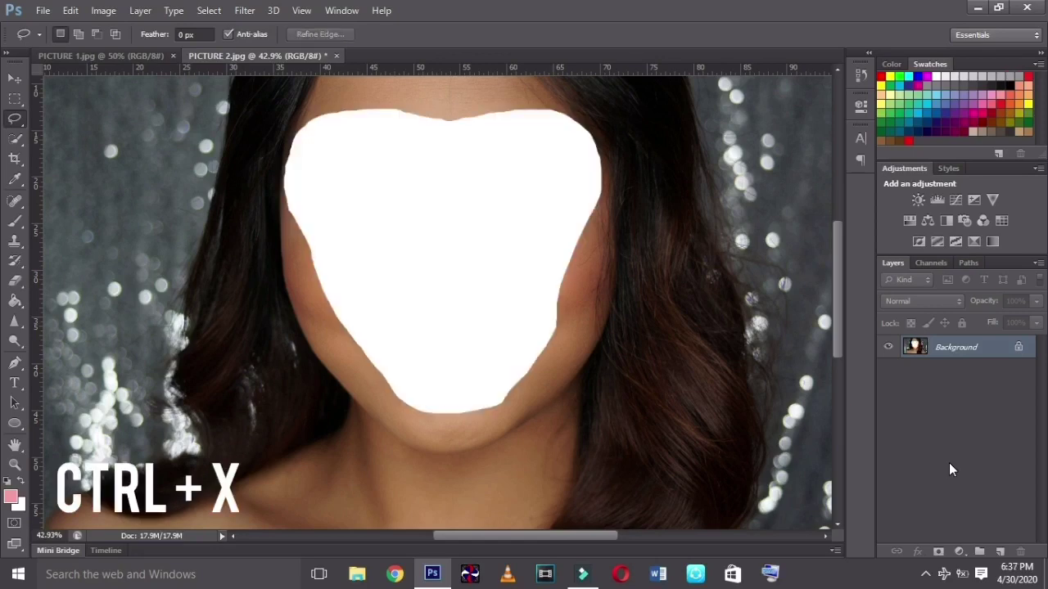
# Paste the cut-out face into PICTURE 1 as Layer 1 and switch to the Move tool
pyautogui.click(134, 55)
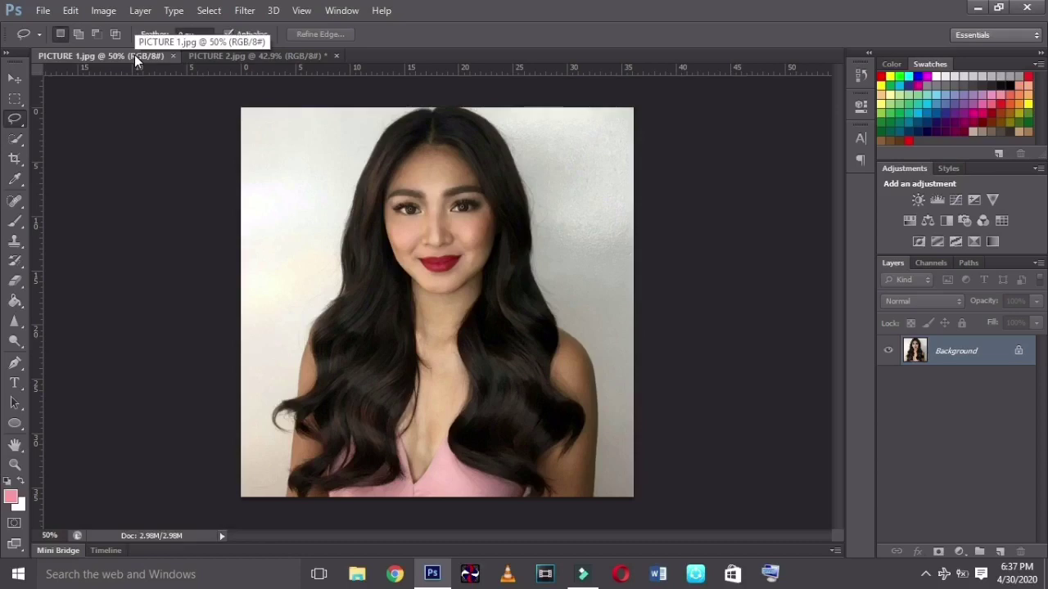
pyautogui.hotkey('ctrl', 'v')
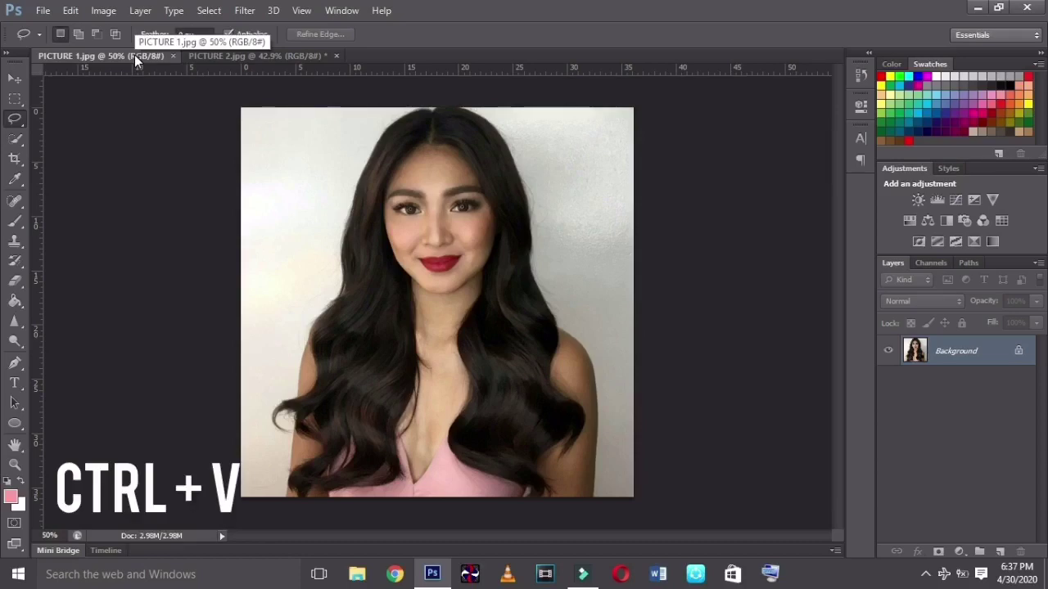
pyautogui.hotkey('ctrl', 'v')
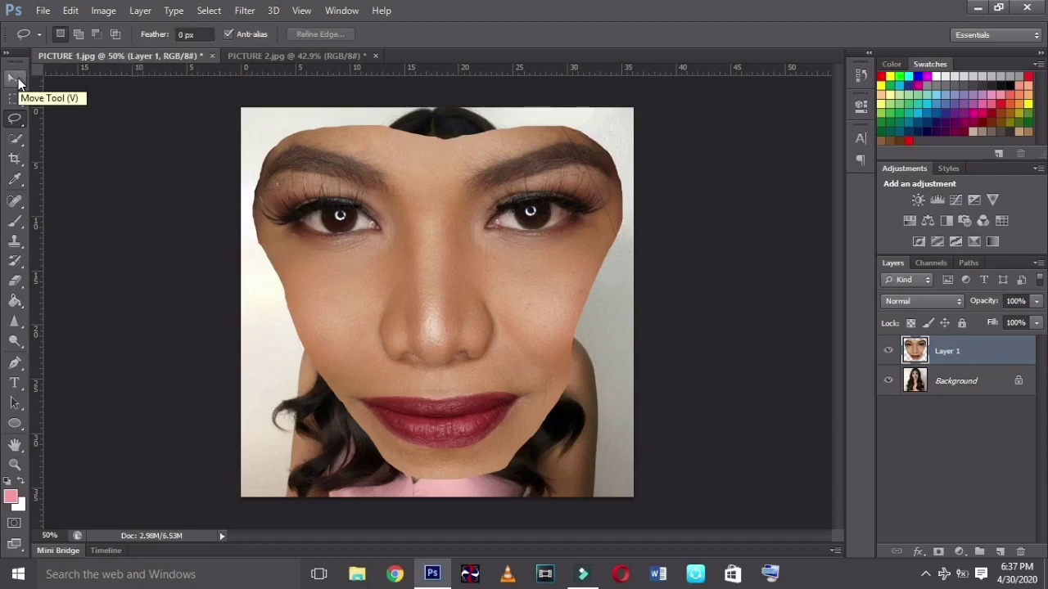
pyautogui.click(19, 82)
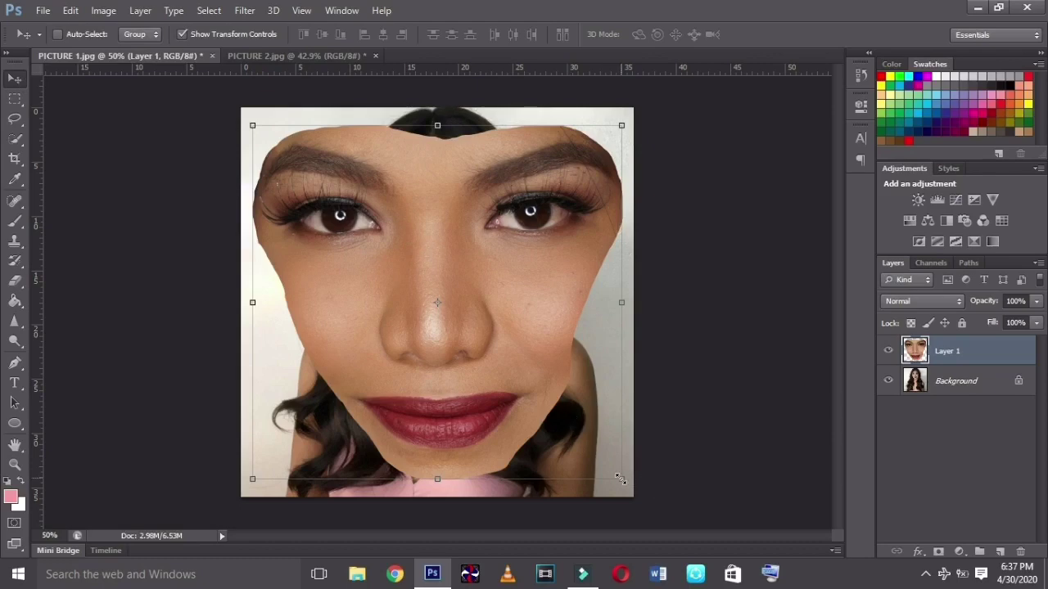
# Scale the pasted face down to about 27% and move it over the woman's face
pyautogui.moveTo(620, 479); pyautogui.dragTo(400, 282)
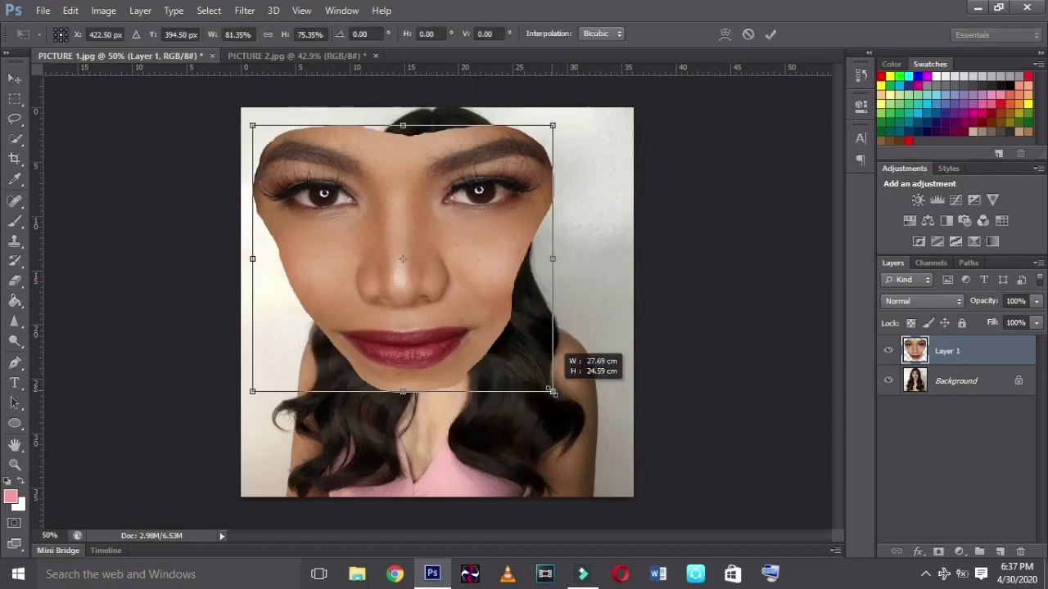
pyautogui.moveTo(351, 204); pyautogui.dragTo(469, 255)
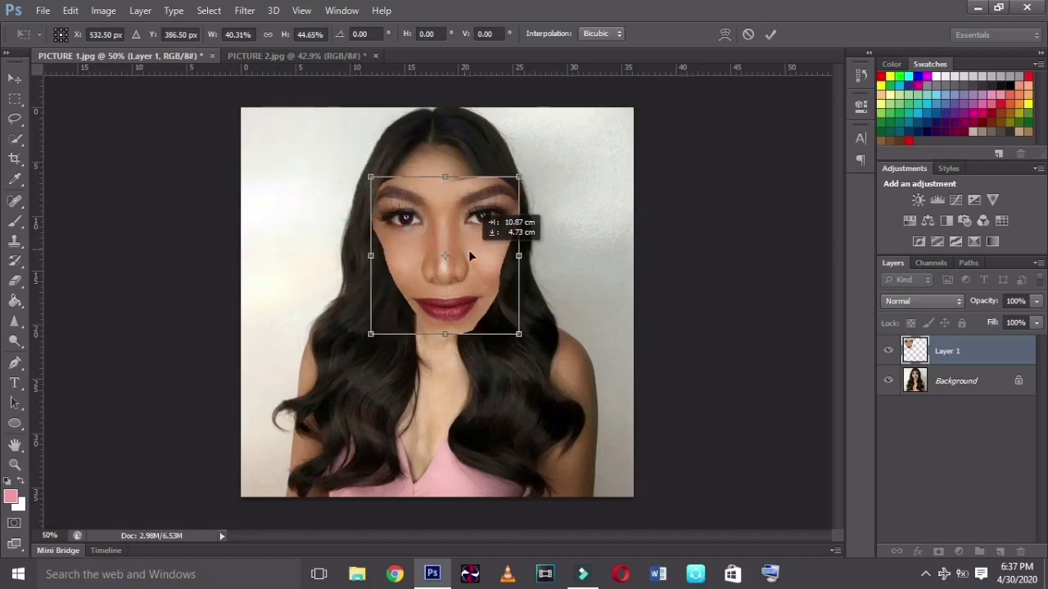
pyautogui.moveTo(519, 336); pyautogui.dragTo(461, 260)
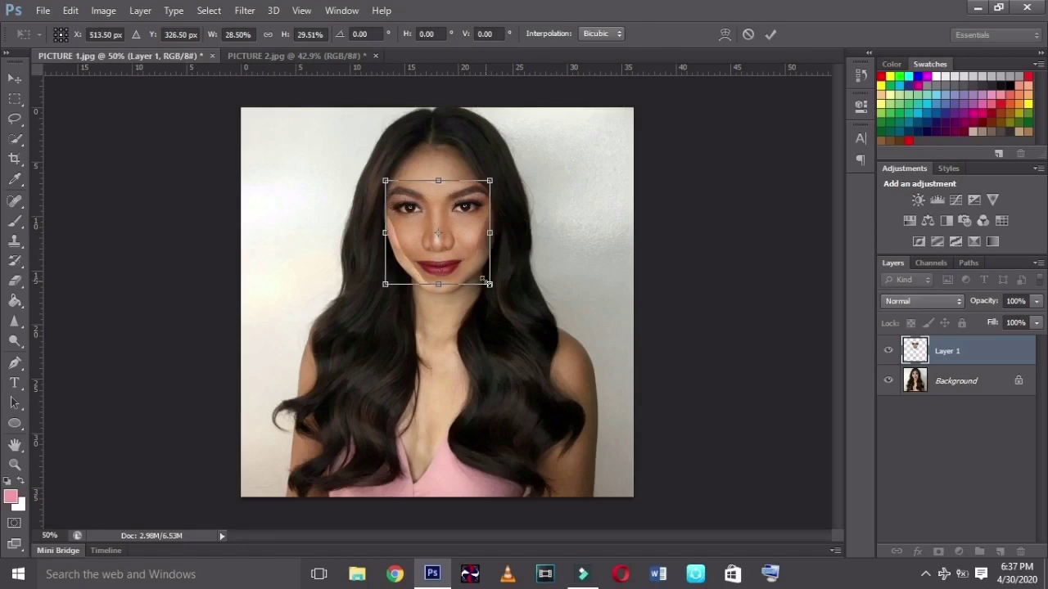
pyautogui.moveTo(489, 284); pyautogui.dragTo(485, 282)
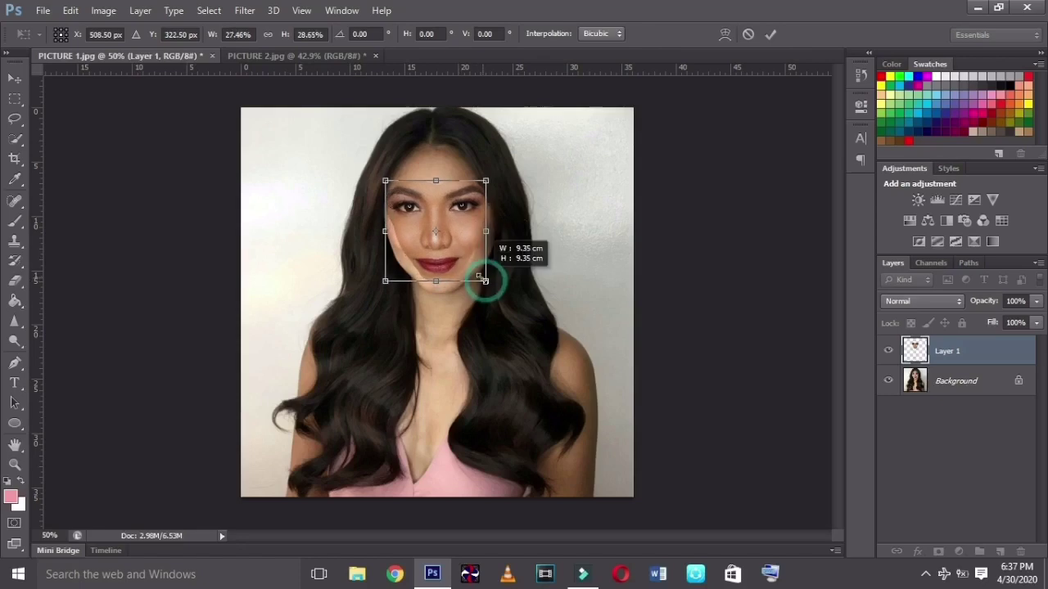
# Set Layer 1 opacity to 50%, fine-align the face, and commit the transform
pyautogui.click(1019, 301)
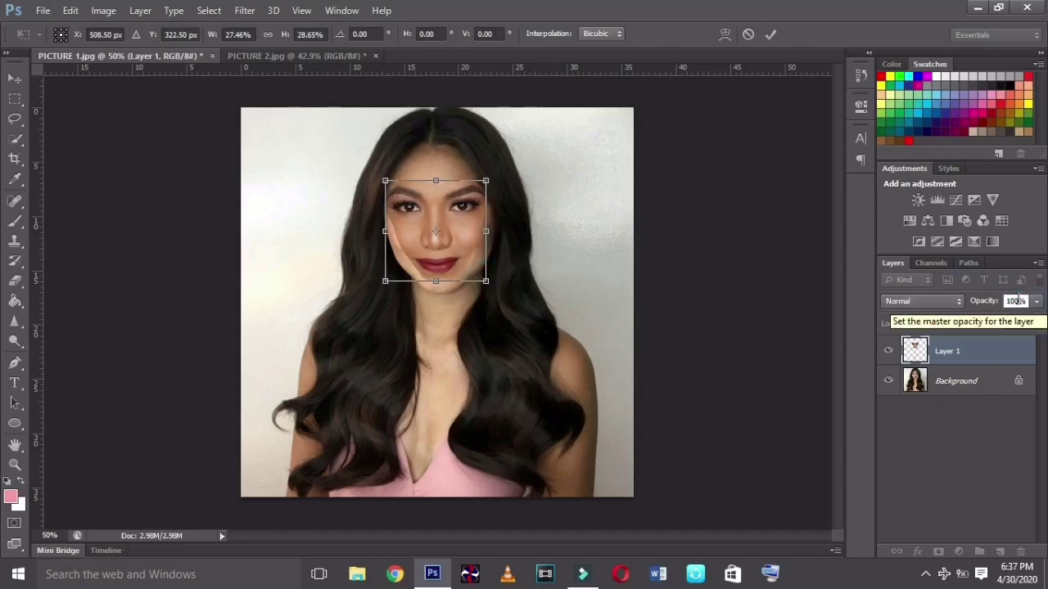
pyautogui.write('0')
pyautogui.write('50')
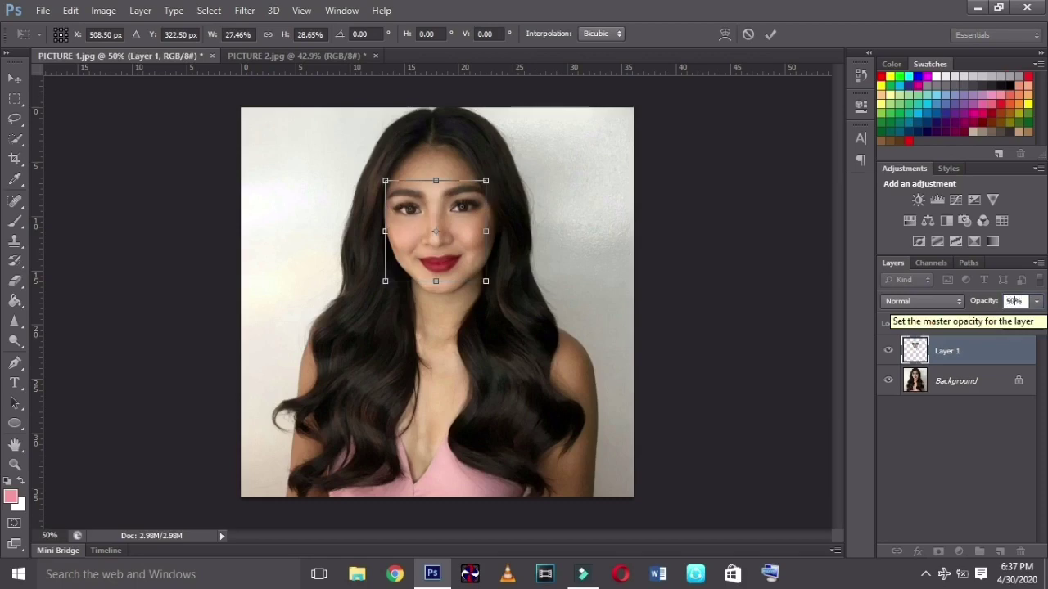
pyautogui.press('Return')
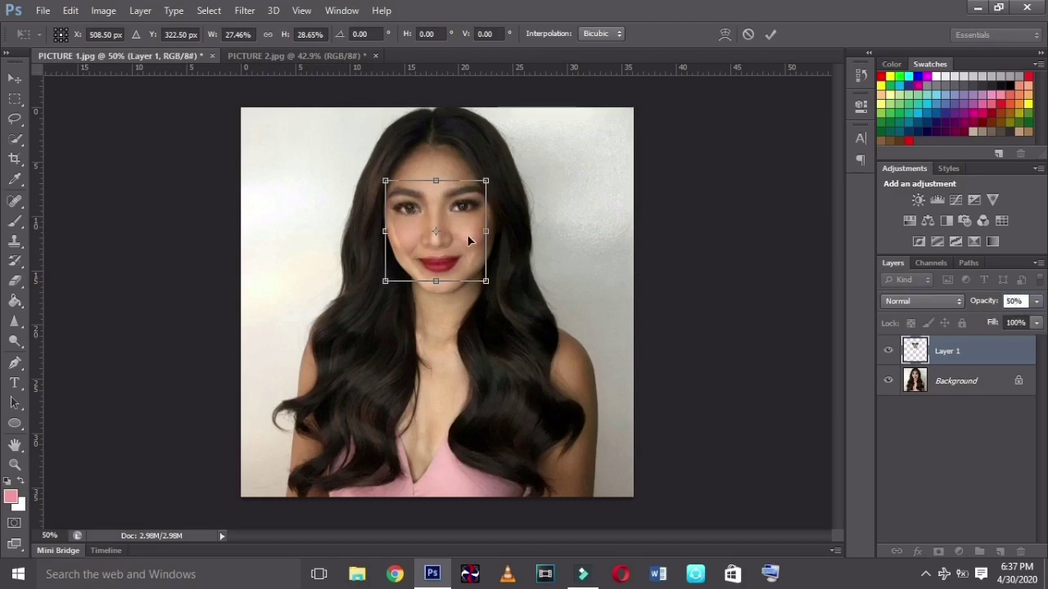
pyautogui.moveTo(464, 225); pyautogui.dragTo(465, 229)
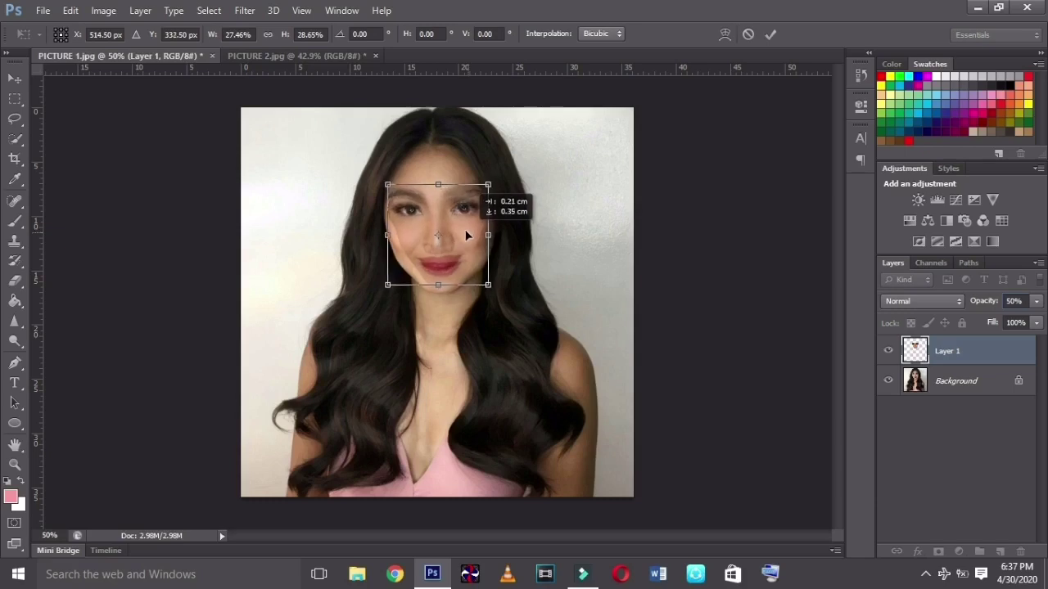
pyautogui.click(770, 35)
# Zoom in on the pasted face and make Layer 1 50% opaque with the Move tool
pyautogui.press('z')
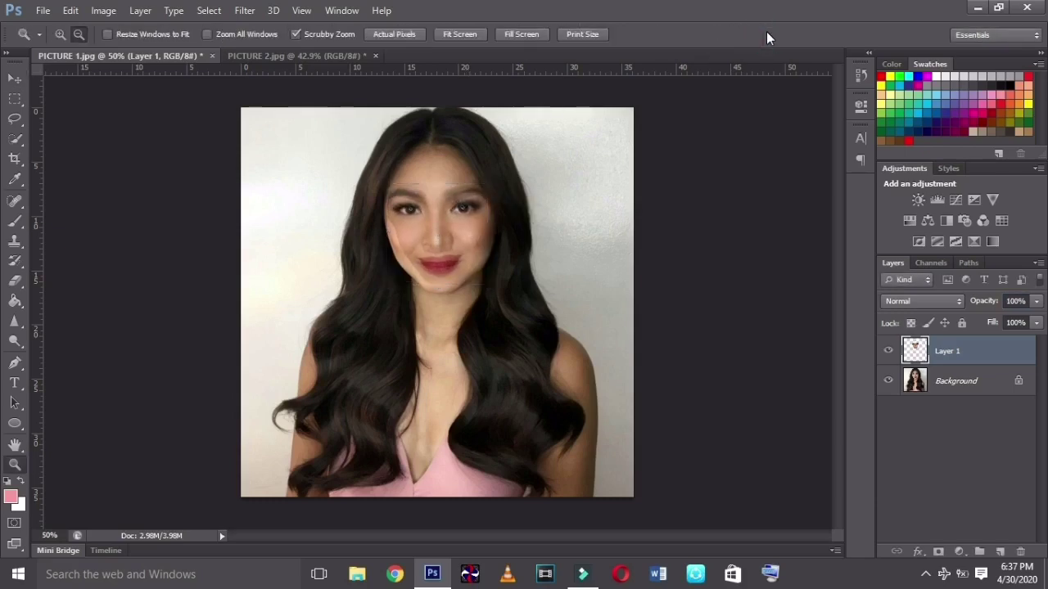
pyautogui.moveTo(413, 195); pyautogui.dragTo(491, 231)
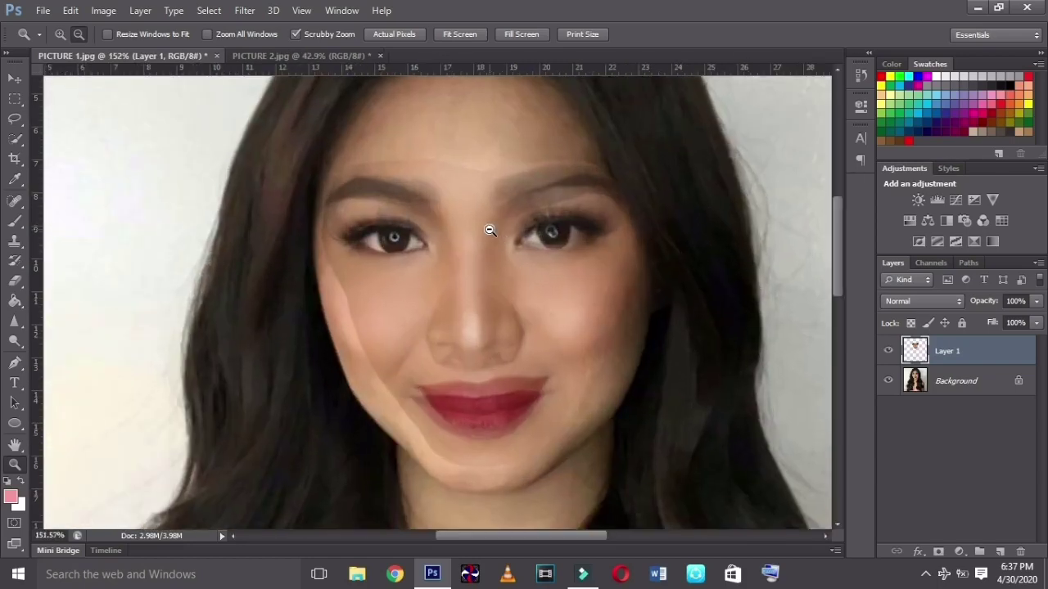
pyautogui.click(15, 79)
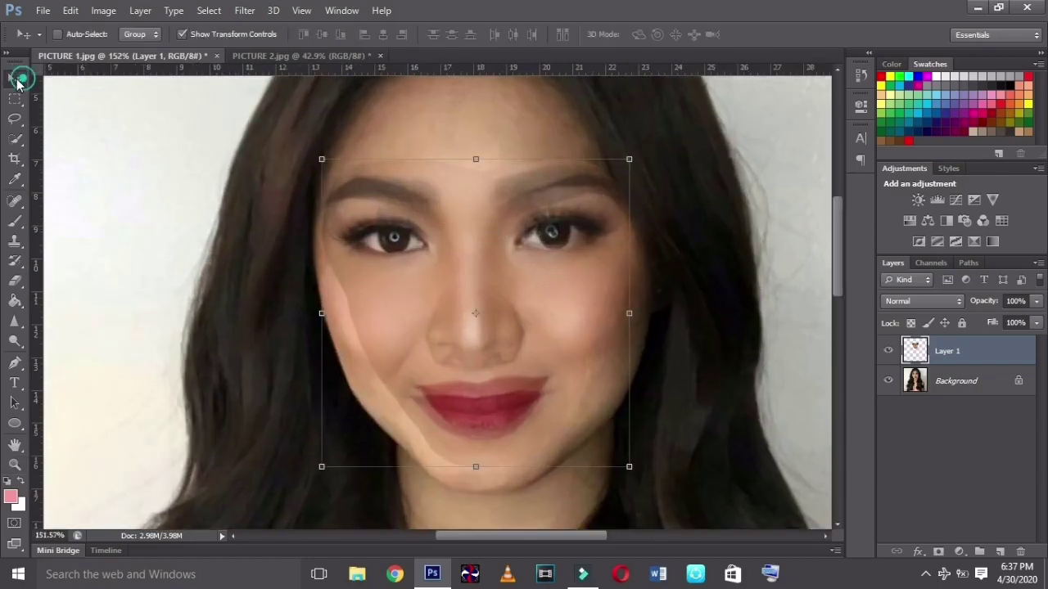
pyautogui.moveTo(401, 262); pyautogui.dragTo(400, 263)
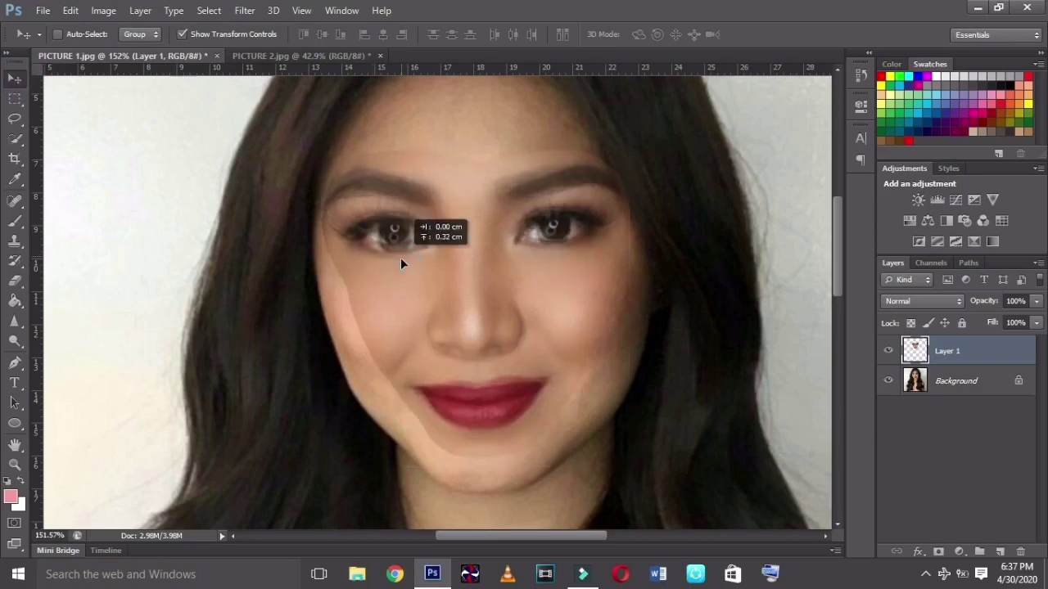
pyautogui.press('5')
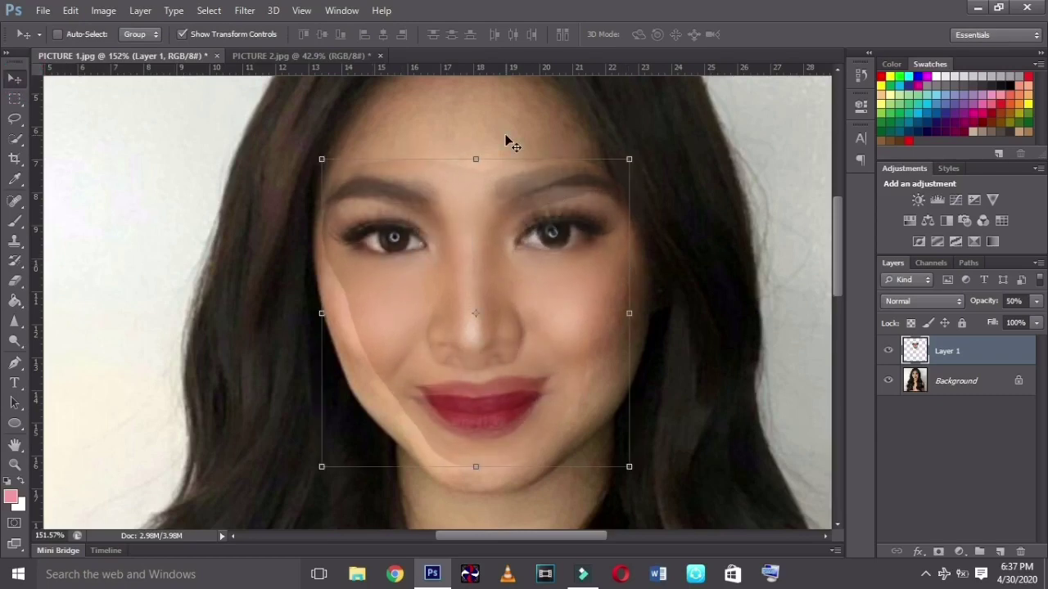
# Rotate the face -1.6°, trim its height to 97.75%, restore 100% opacity, and commit
pyautogui.moveTo(496, 146); pyautogui.dragTo(492, 146)
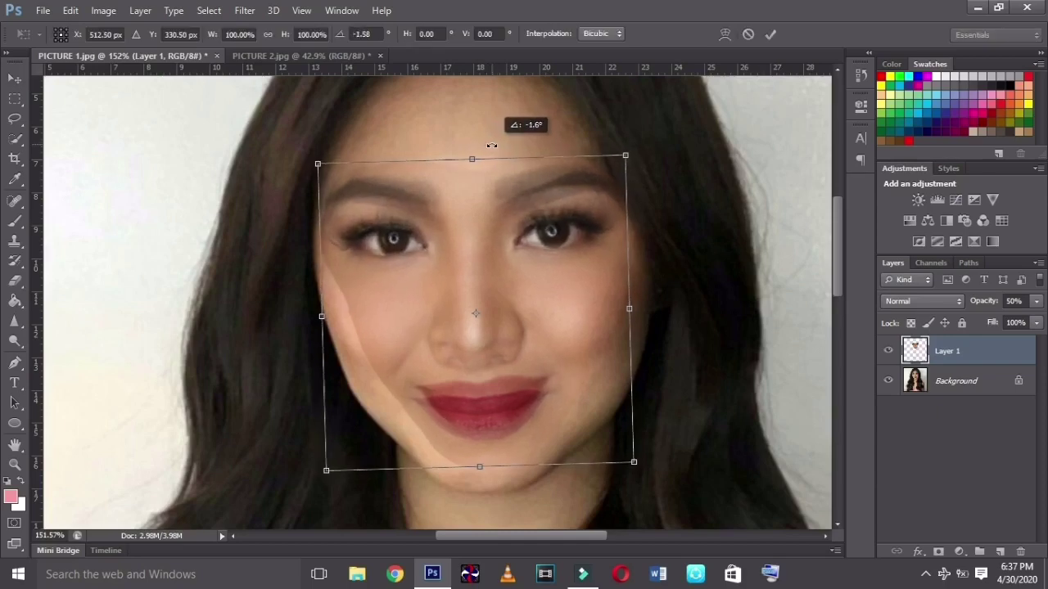
pyautogui.moveTo(543, 248); pyautogui.dragTo(543, 244)
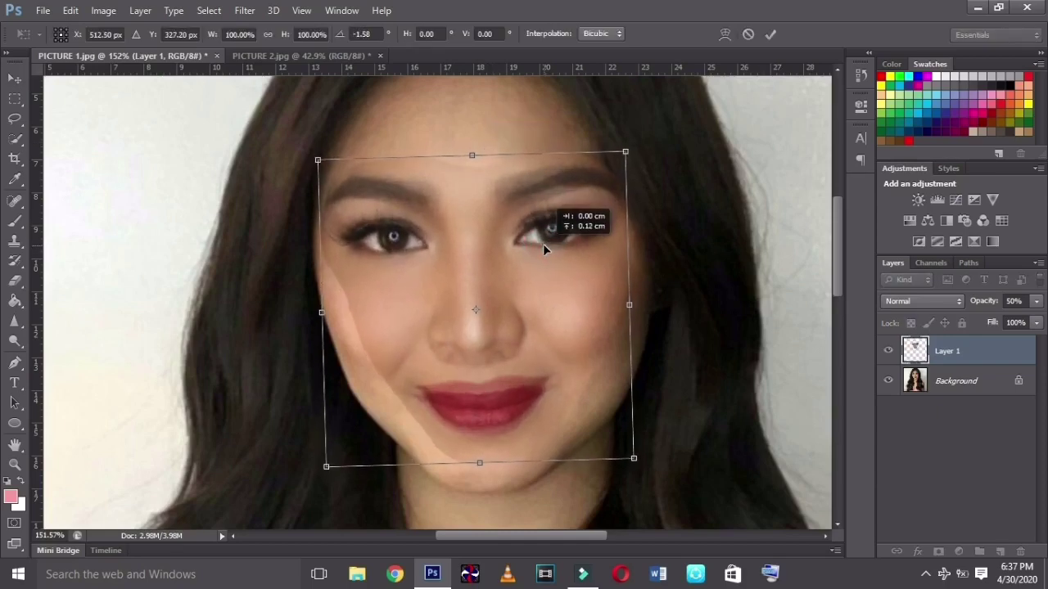
pyautogui.moveTo(481, 465); pyautogui.dragTo(481, 460)
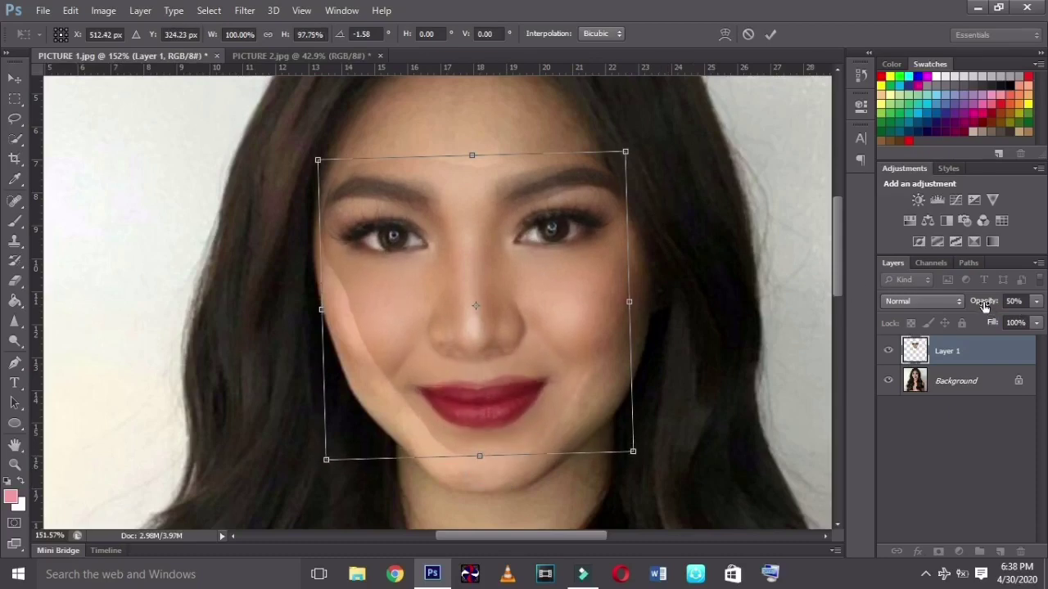
pyautogui.moveTo(985, 306); pyautogui.dragTo(1043, 305)
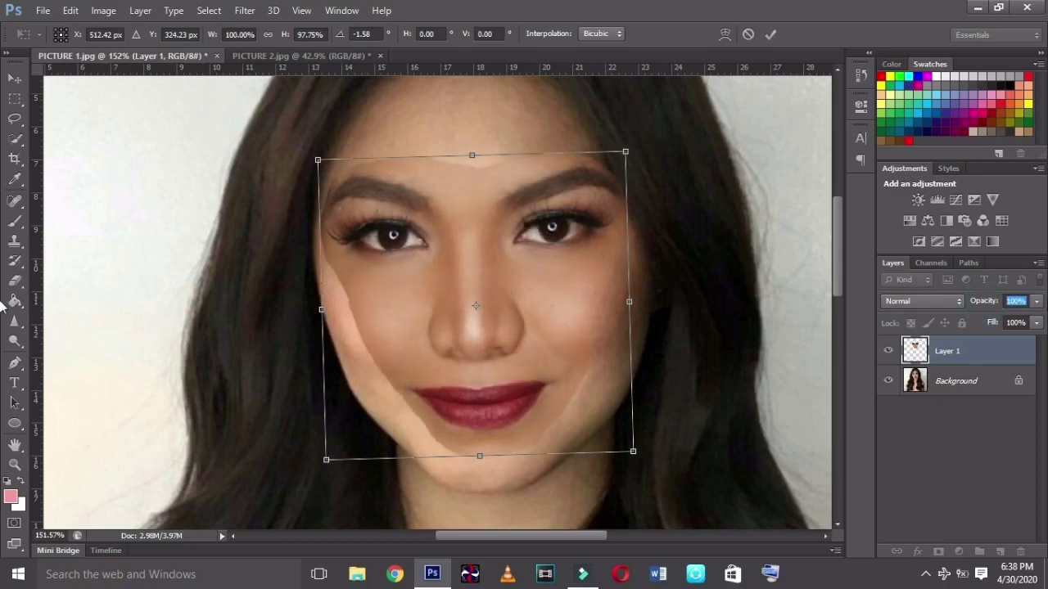
pyautogui.click(770, 35)
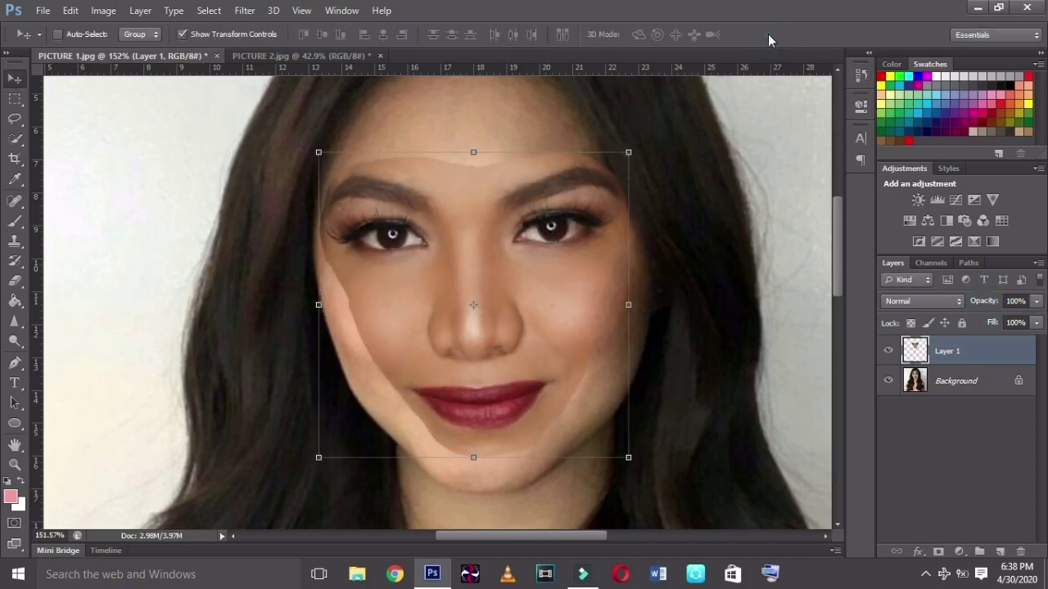
pyautogui.click(956, 382)
# Duplicate the Background layer as Background copy, then reselect Layer 1
pyautogui.rightClick(952, 376)
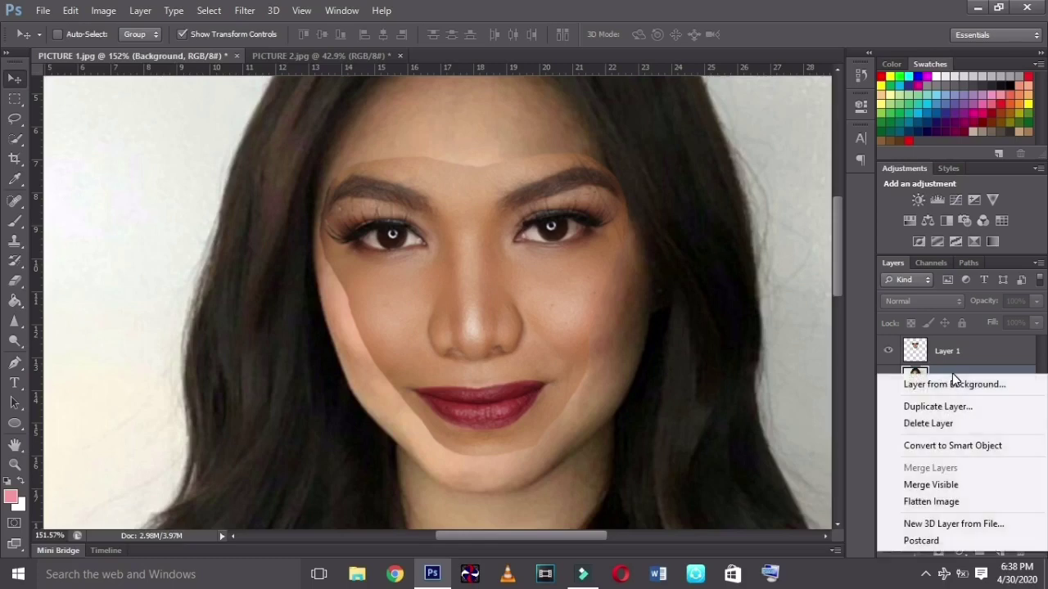
pyautogui.click(947, 414)
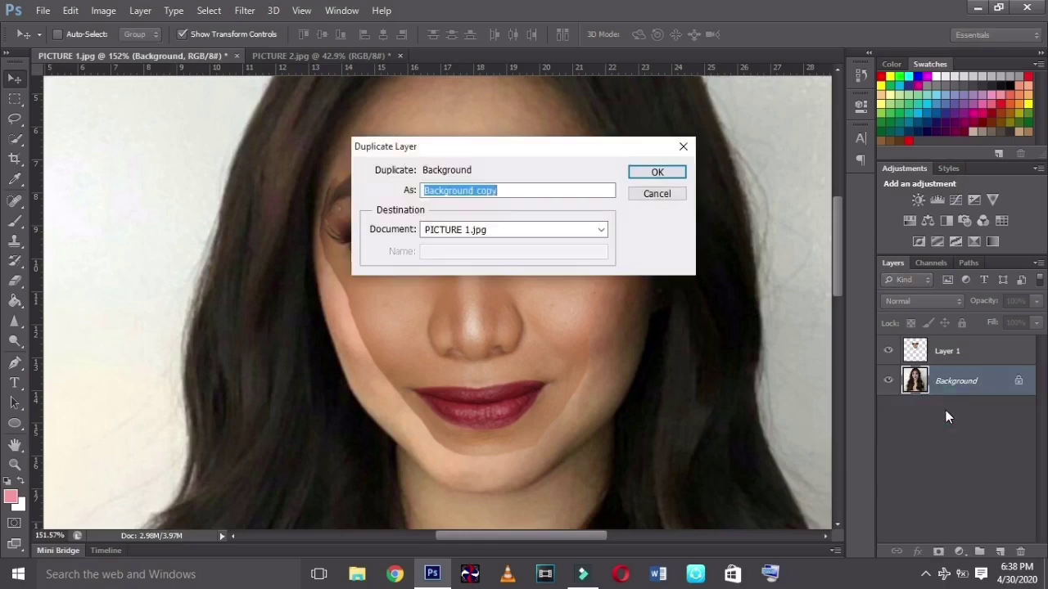
pyautogui.click(657, 173)
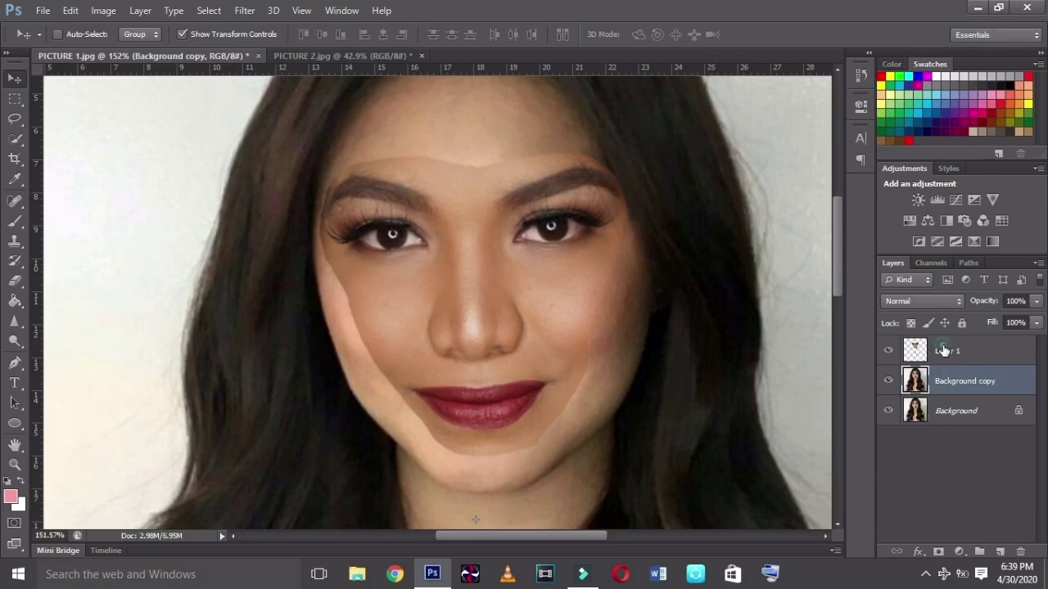
pyautogui.click(917, 349)
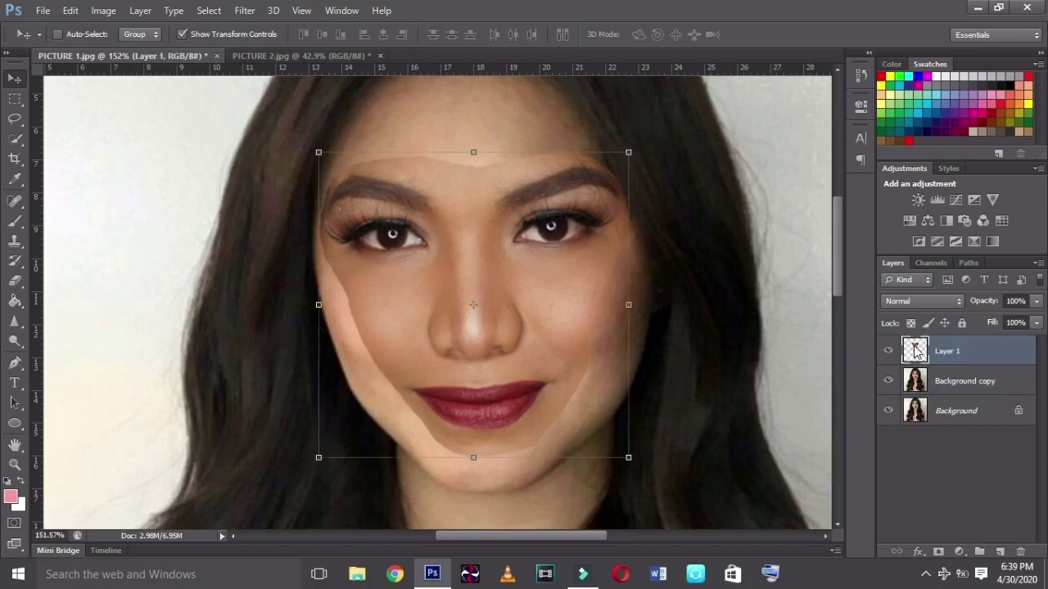
# Load Layer 1's pixels as a selection, invert it, and expand it slightly
pyautogui.rightClick(917, 349)
pyautogui.click(821, 245)
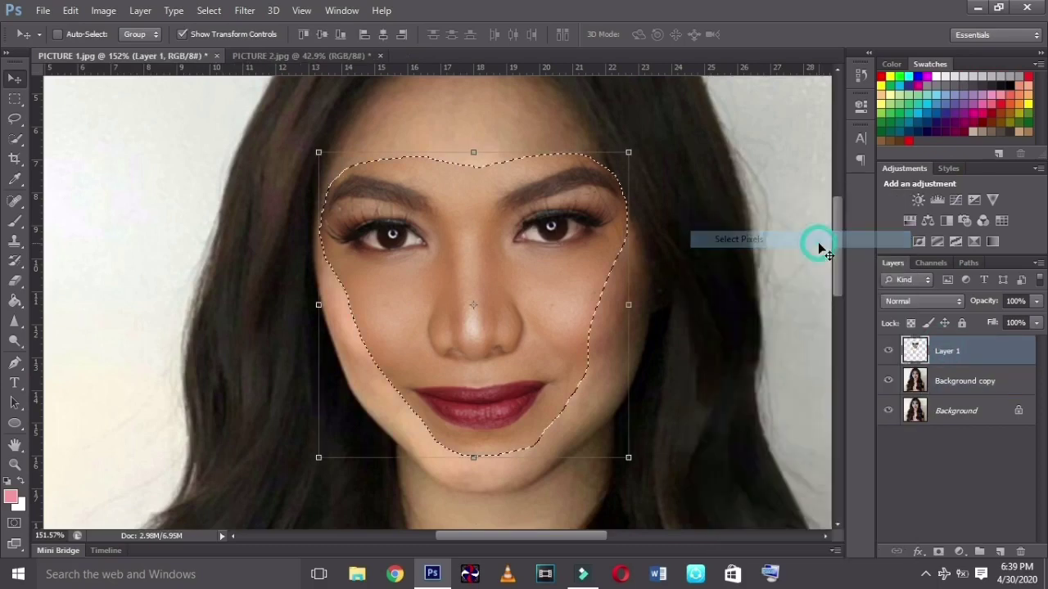
pyautogui.click(210, 12)
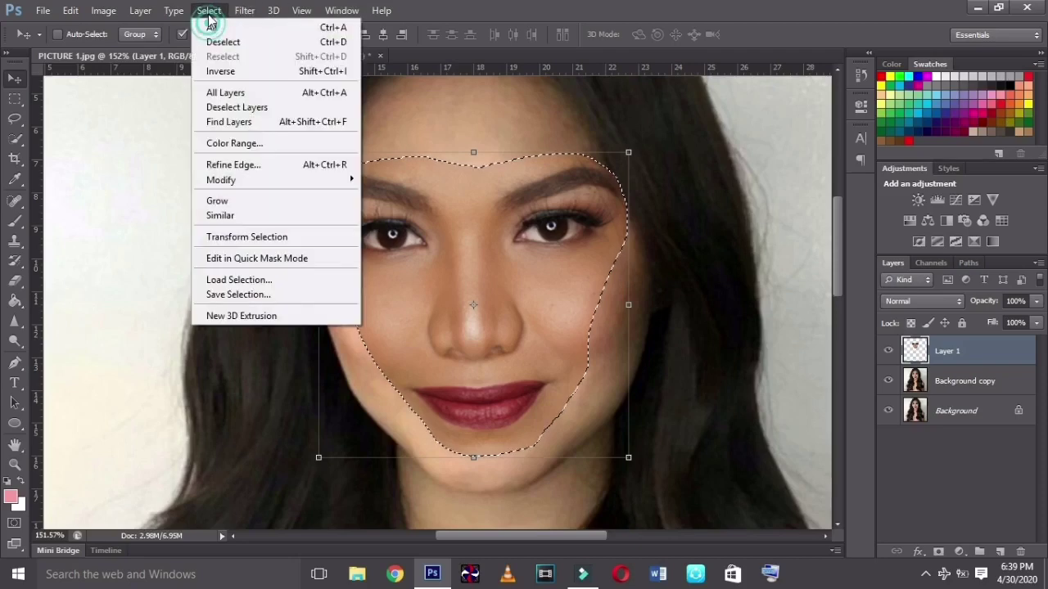
pyautogui.click(232, 72)
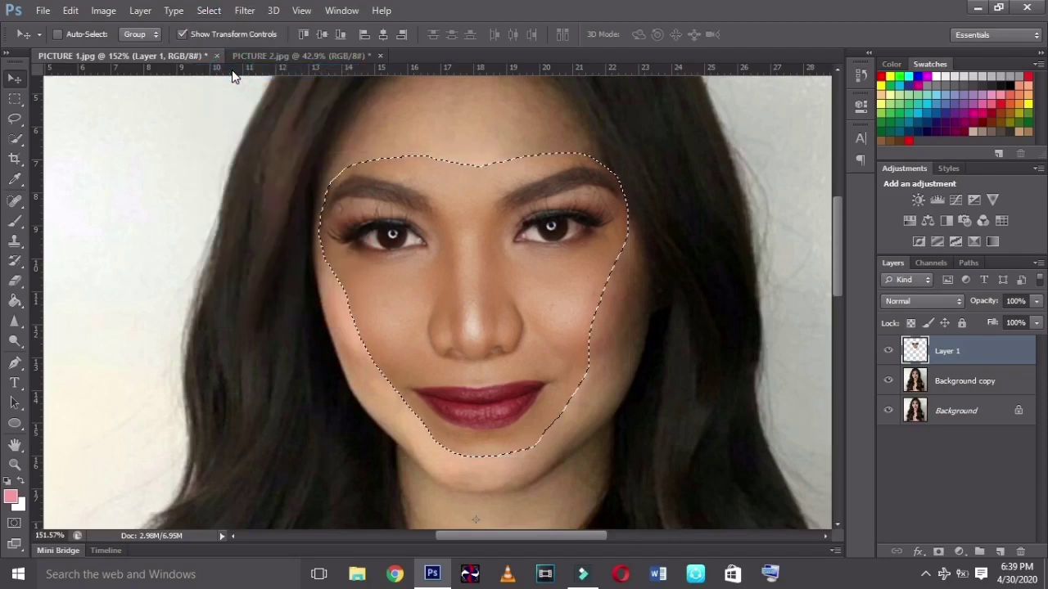
pyautogui.click(209, 10)
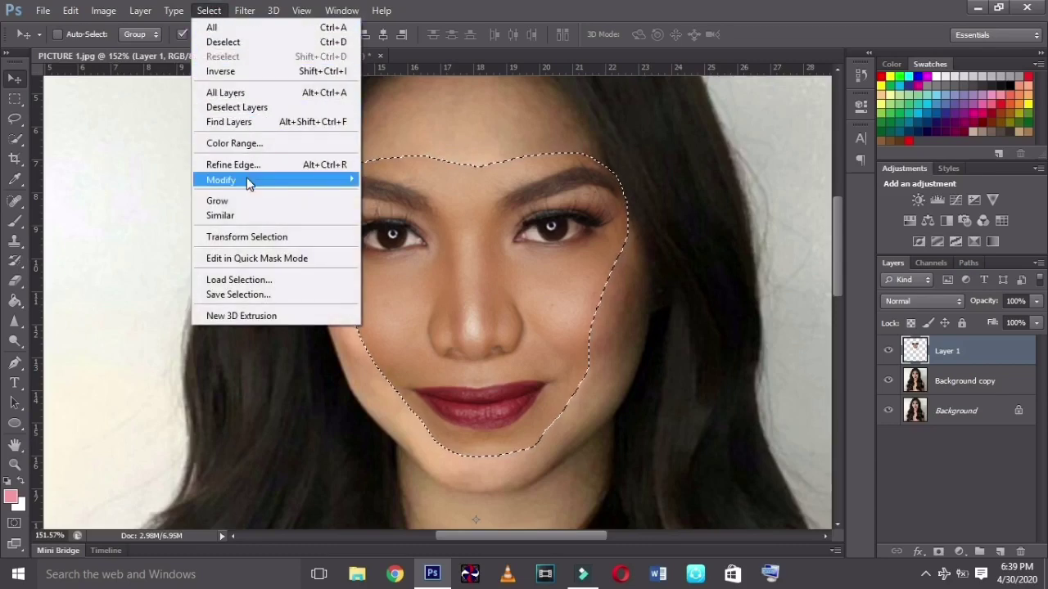
pyautogui.moveTo(222, 179)
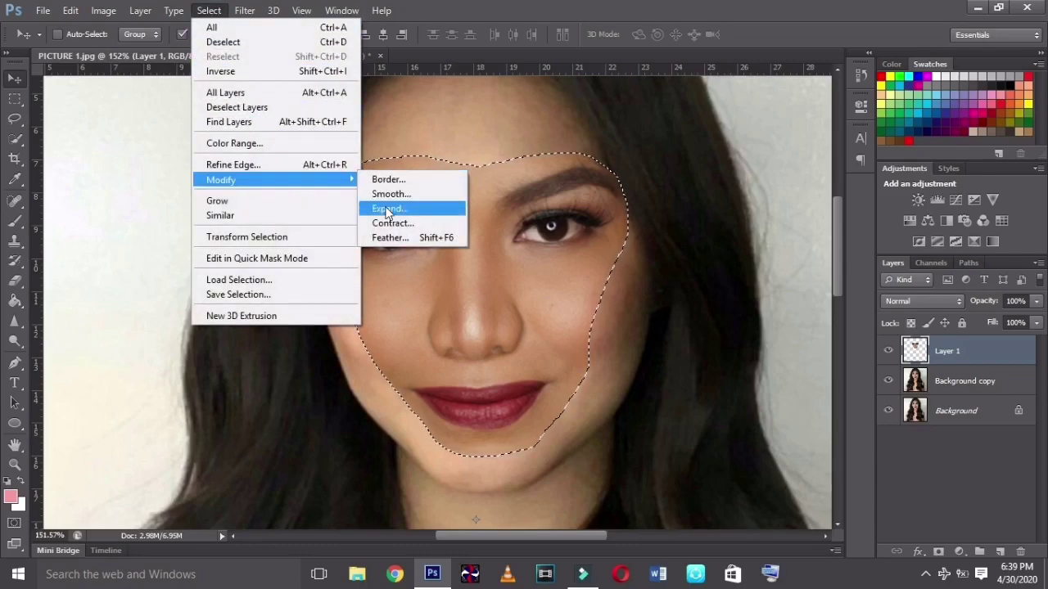
pyautogui.click(388, 211)
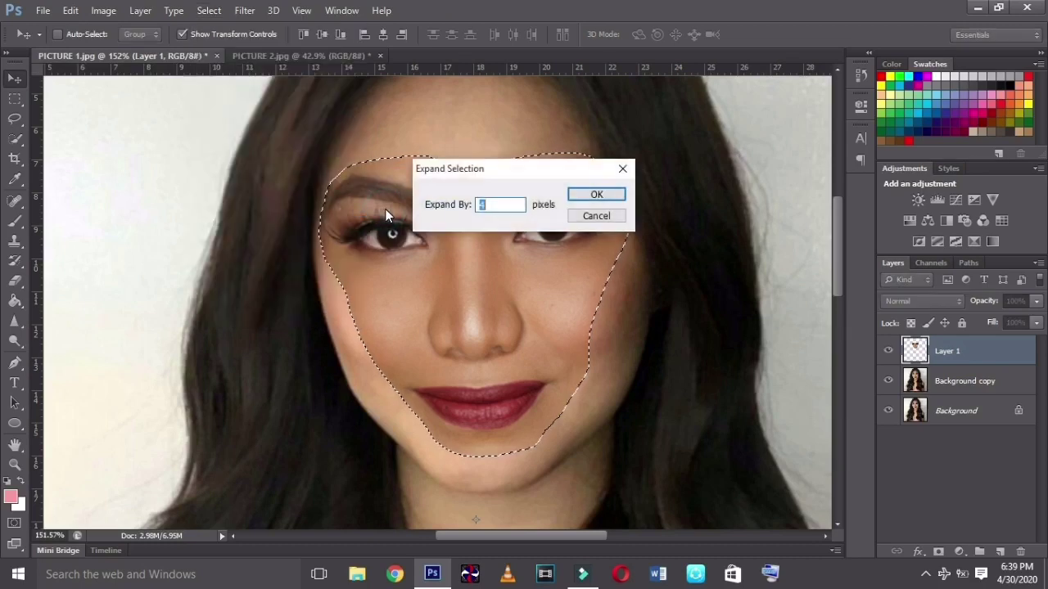
pyautogui.click(596, 194)
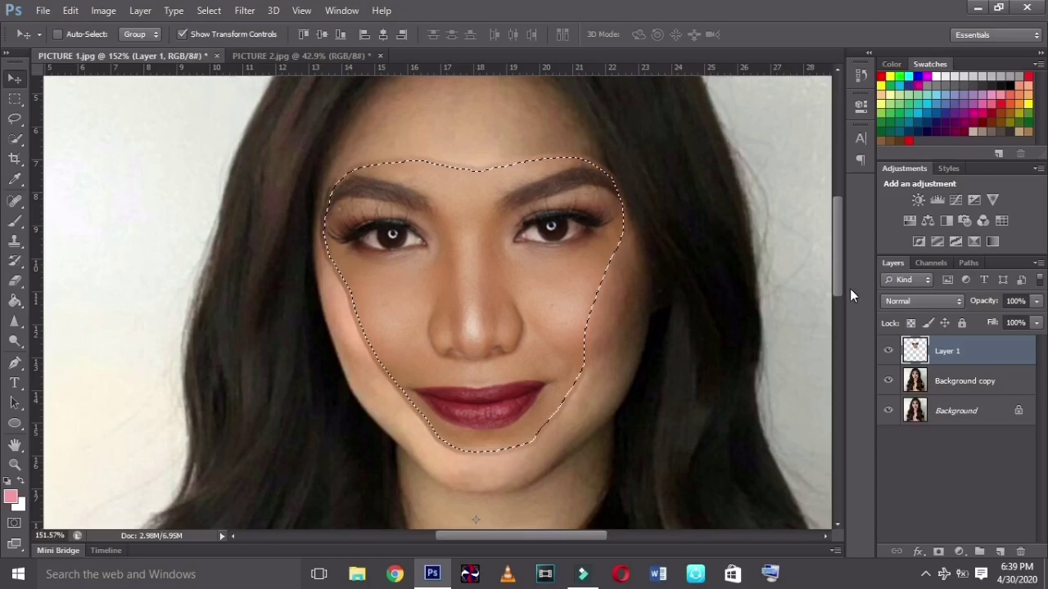
# Hide Layer 1 and Background, select Background copy, and invert the selection back to the face
pyautogui.click(889, 351)
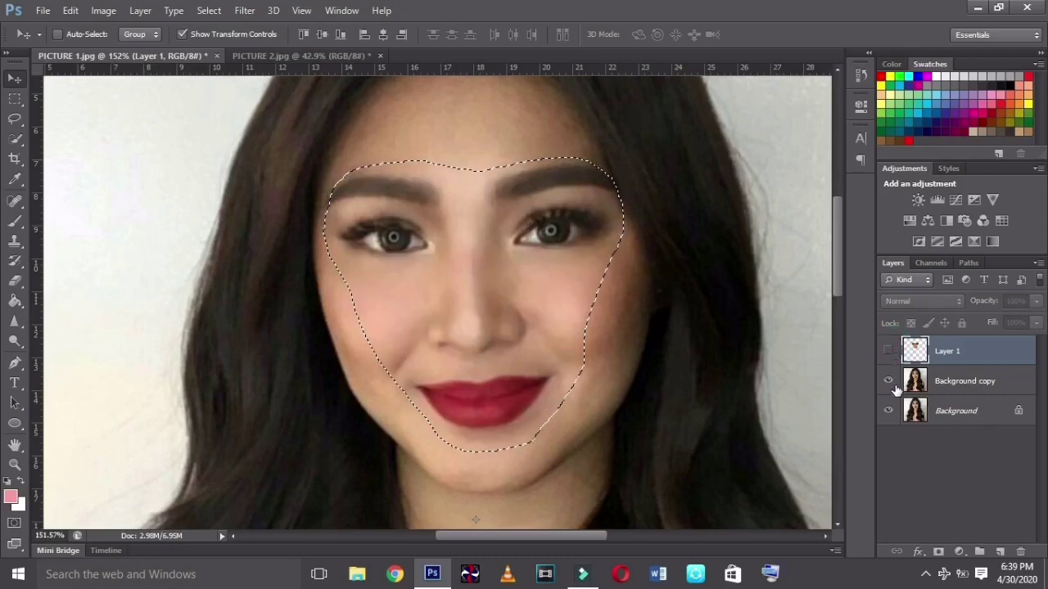
pyautogui.click(890, 412)
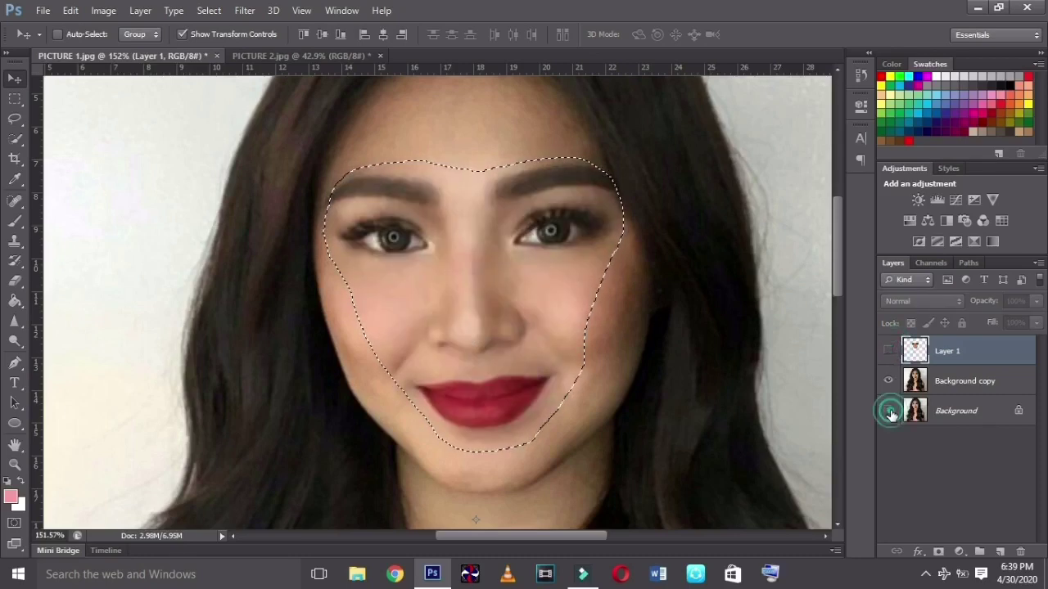
pyautogui.click(939, 382)
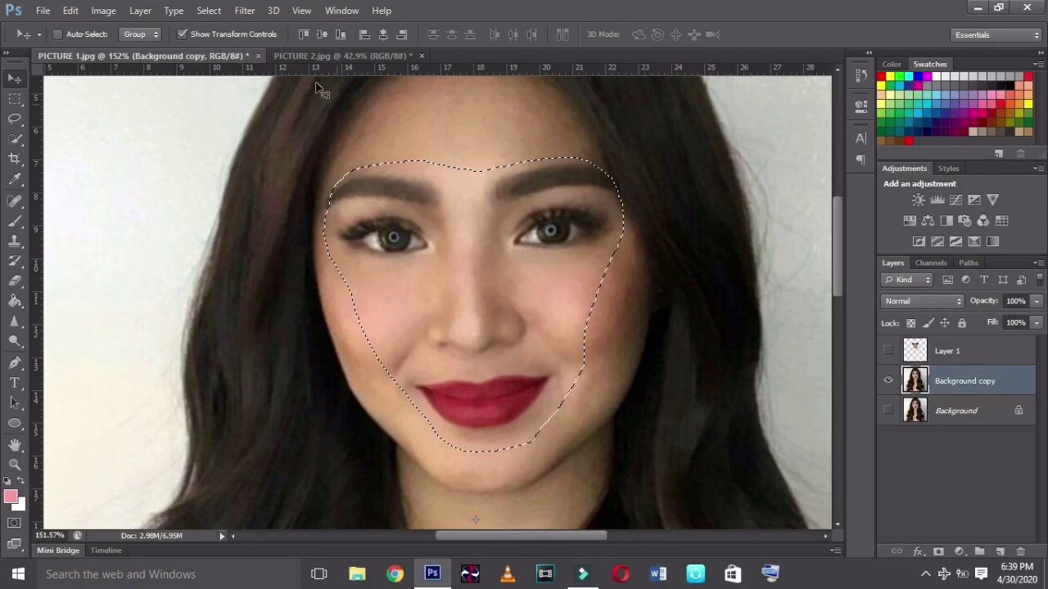
pyautogui.click(224, 16)
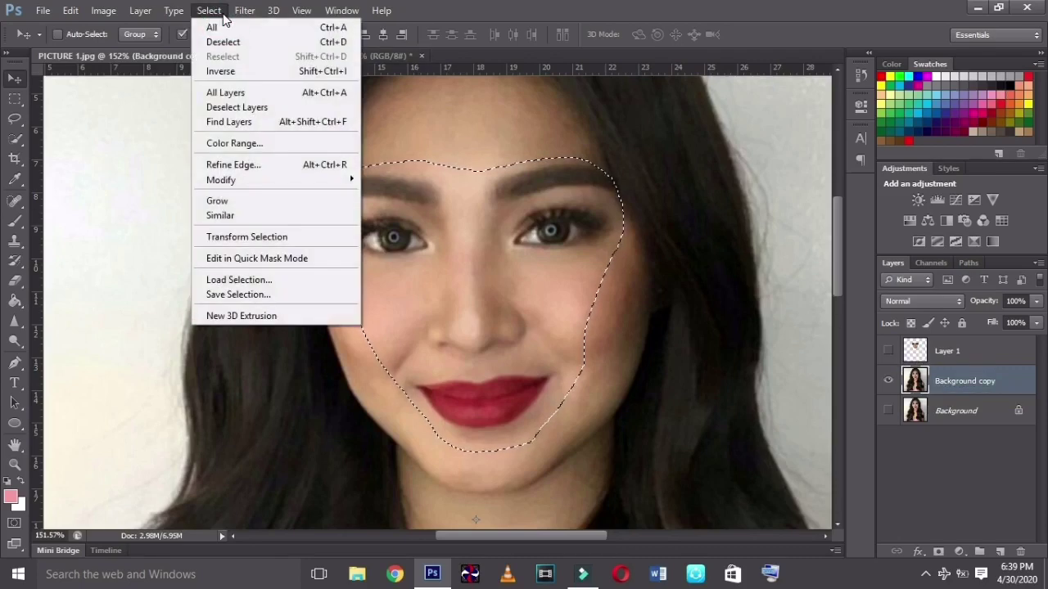
pyautogui.click(219, 71)
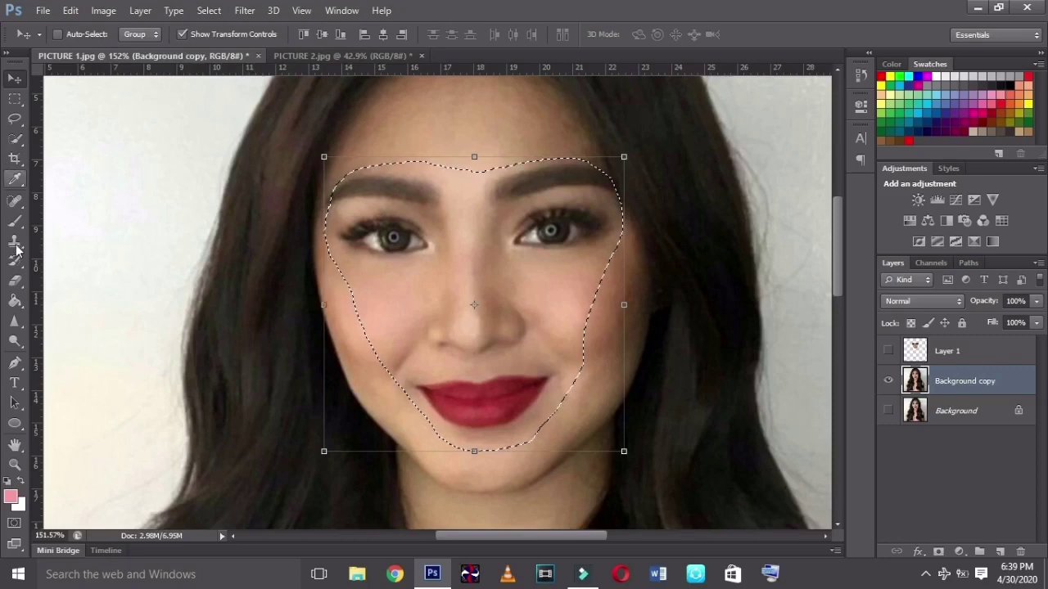
# Erase the original face from Background copy and show Layer 1 in the hole
pyautogui.click(18, 282)
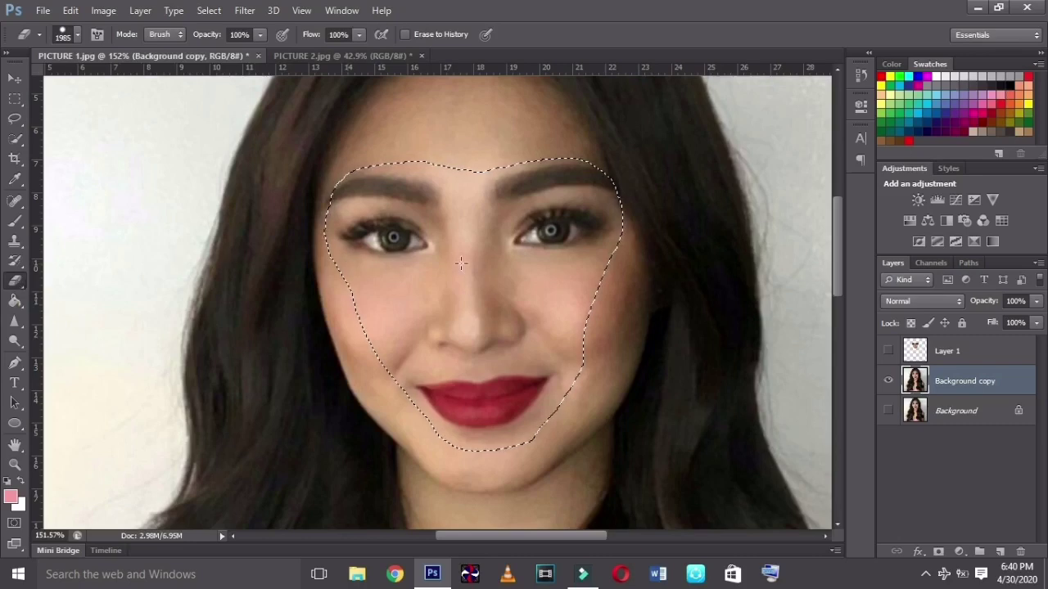
pyautogui.click(488, 260)
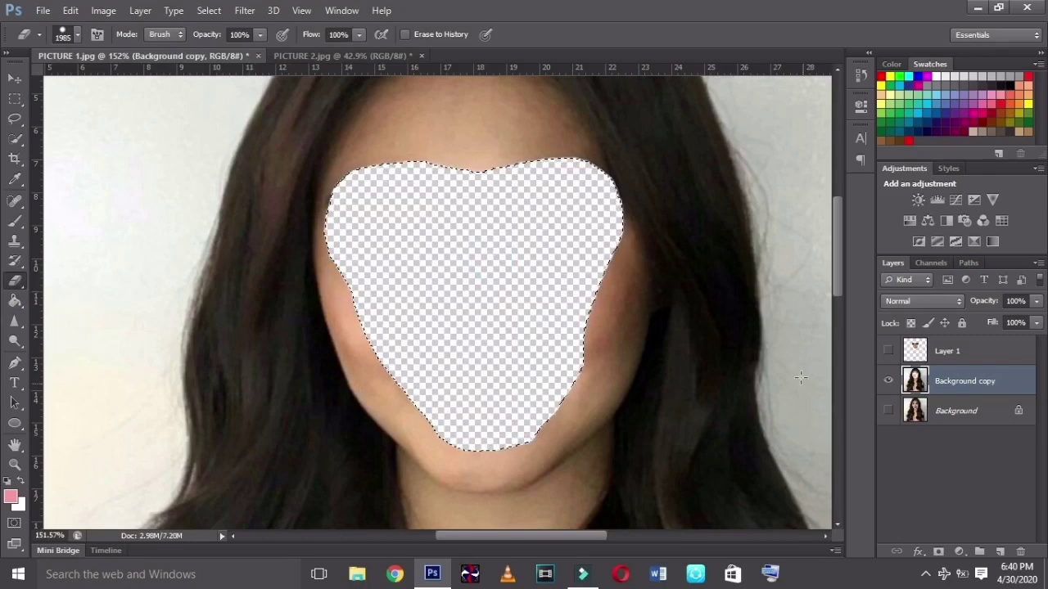
pyautogui.click(890, 351)
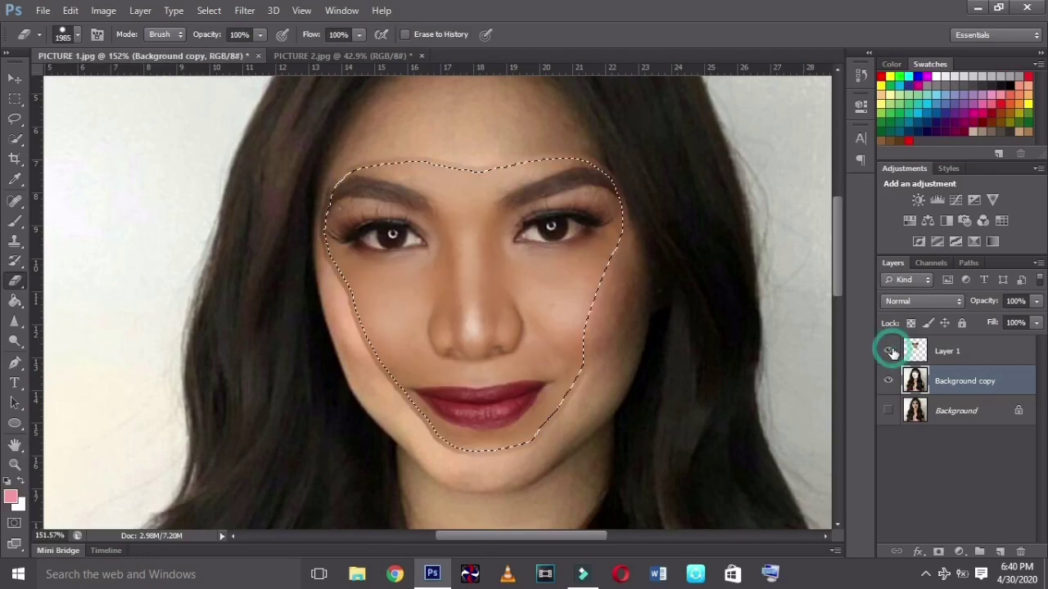
# Select Layer 1's face pixels and select both Layer 1 and Background copy
pyautogui.click(948, 351)
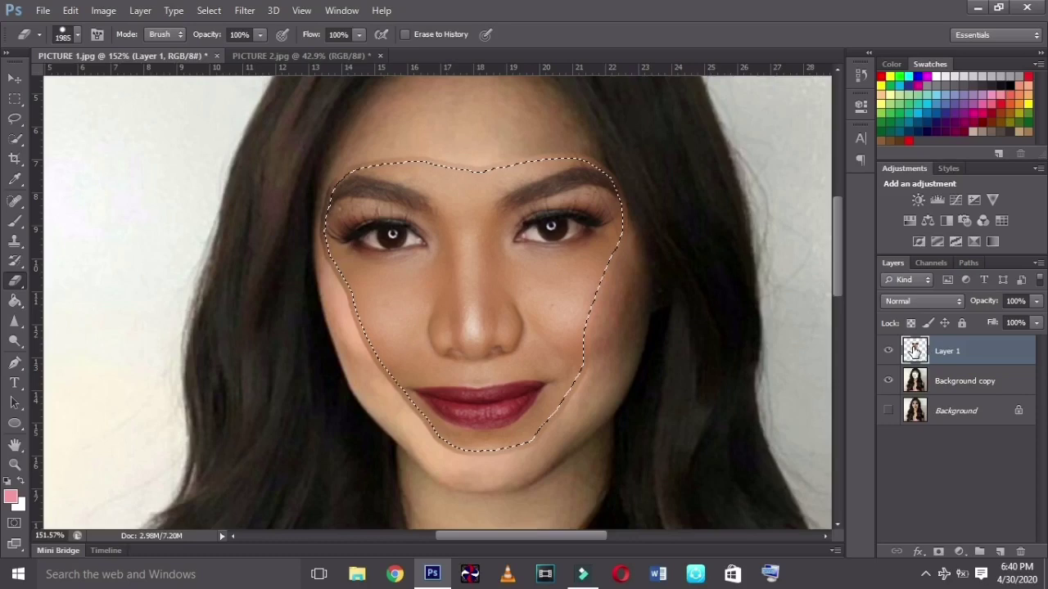
pyautogui.rightClick(915, 353)
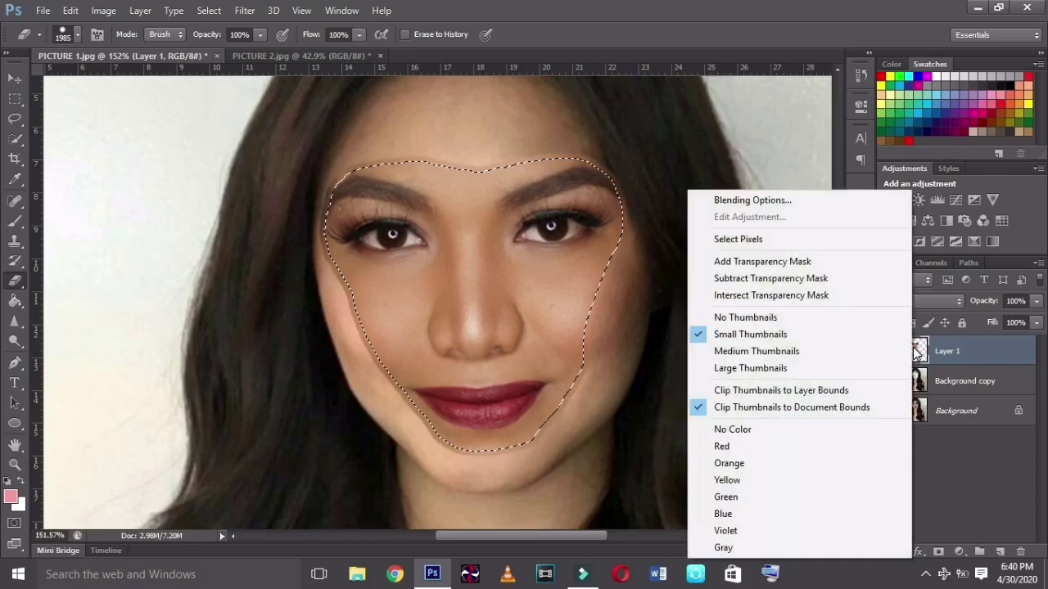
pyautogui.click(806, 240)
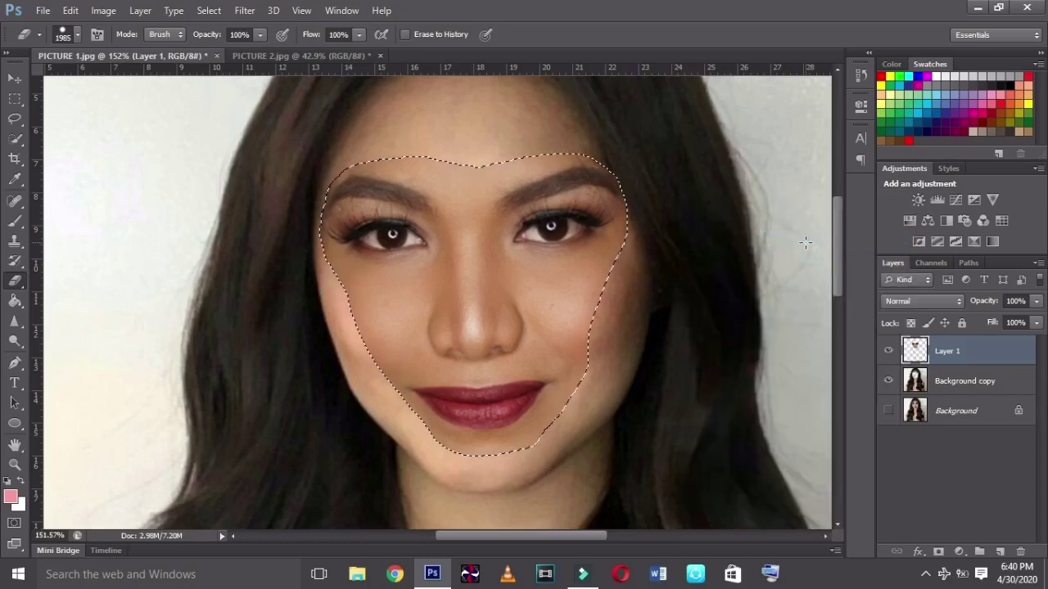
pyautogui.keyDown('ctrl'); pyautogui.click(959, 385); pyautogui.keyUp('ctrl')
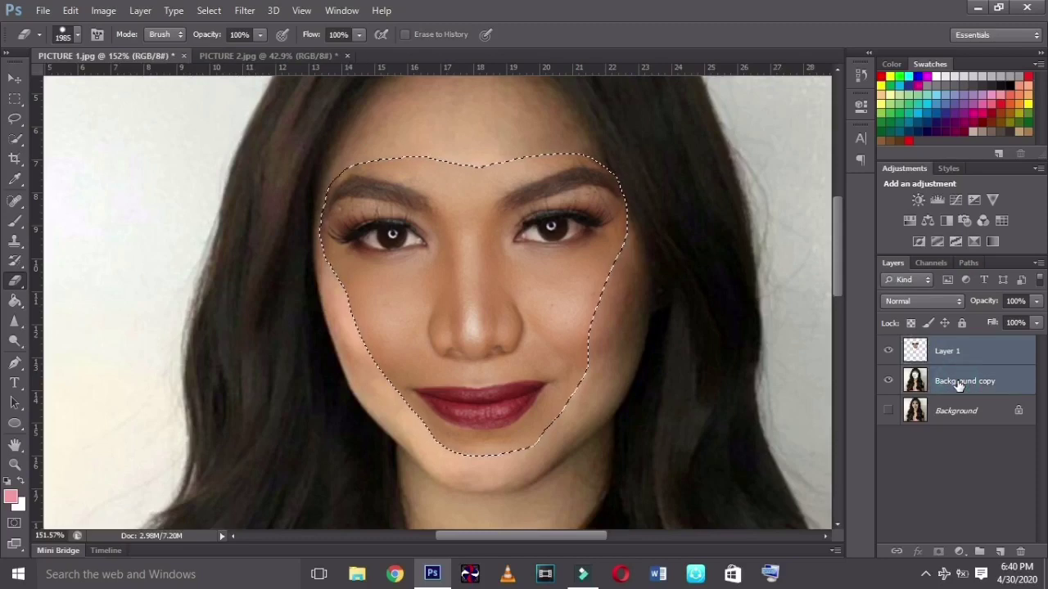
# Auto-Blend the two layers with Seamless Tones and Colors, then deselect
pyautogui.click(71, 10)
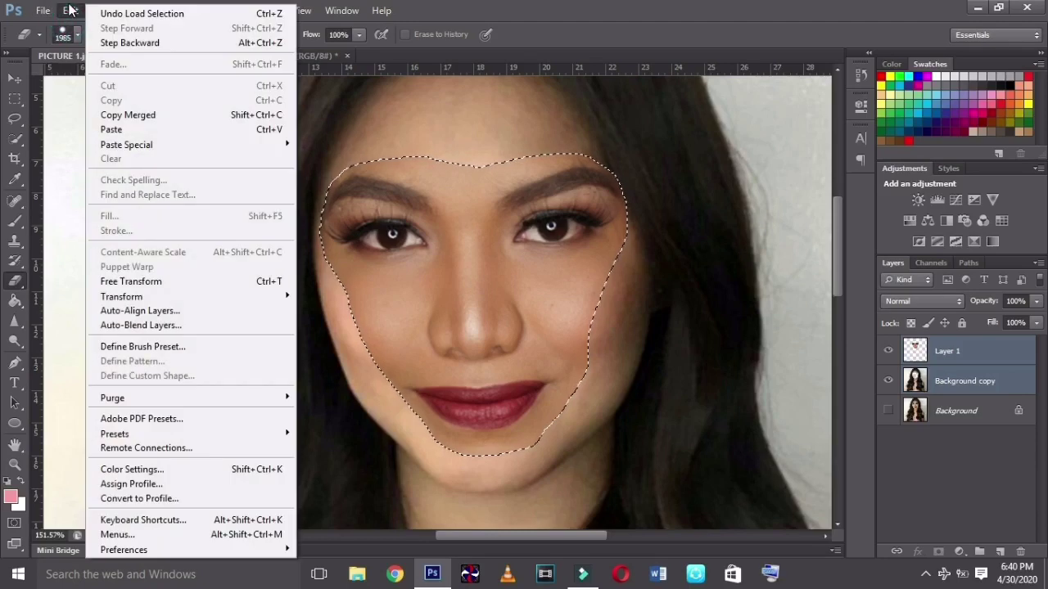
pyautogui.click(160, 325)
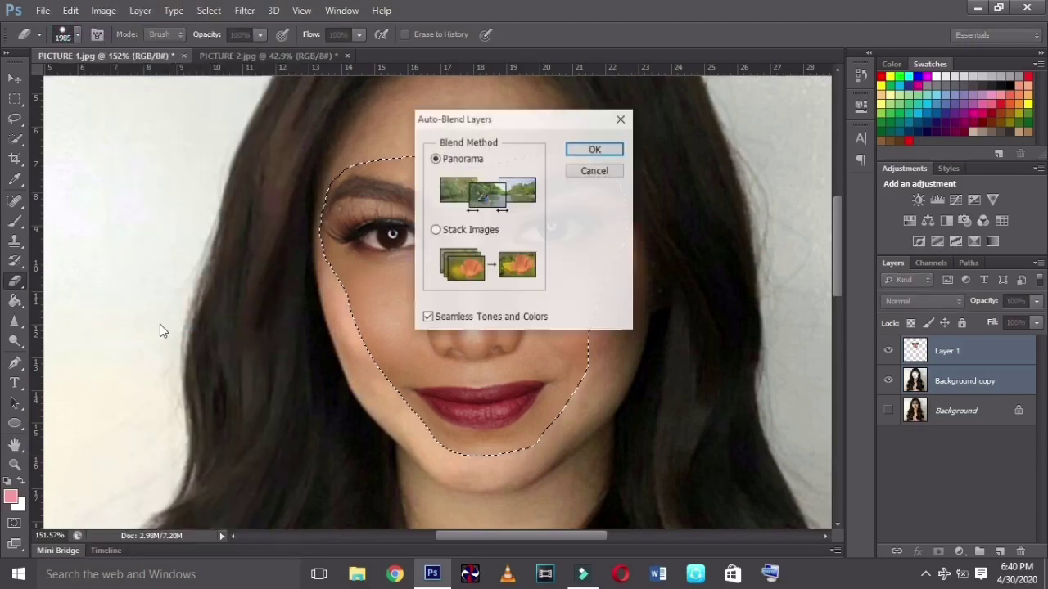
pyautogui.click(600, 149)
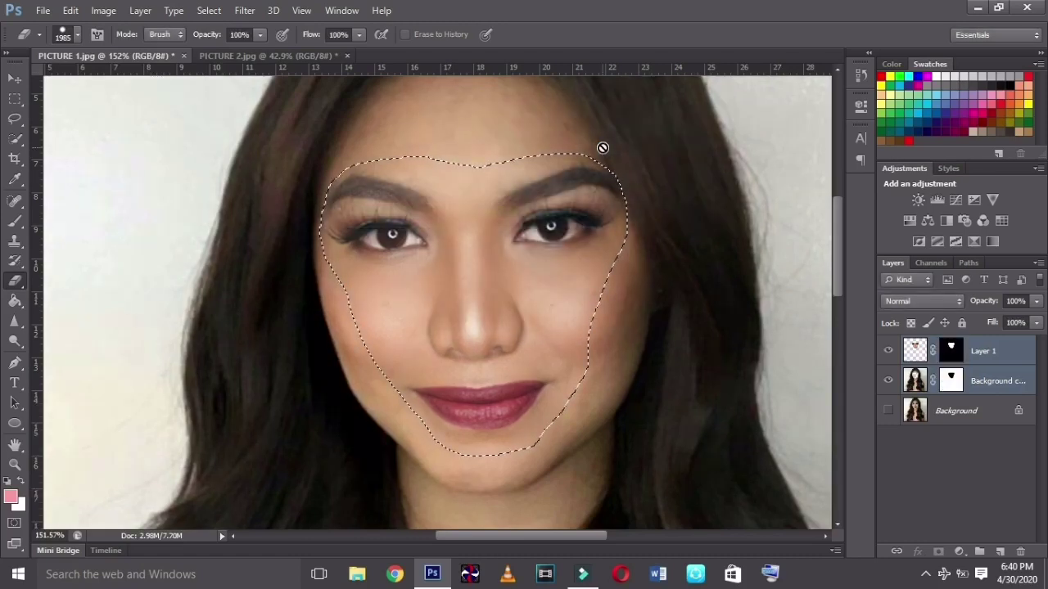
pyautogui.hotkey('ctrl', 'd')
pyautogui.press('z')
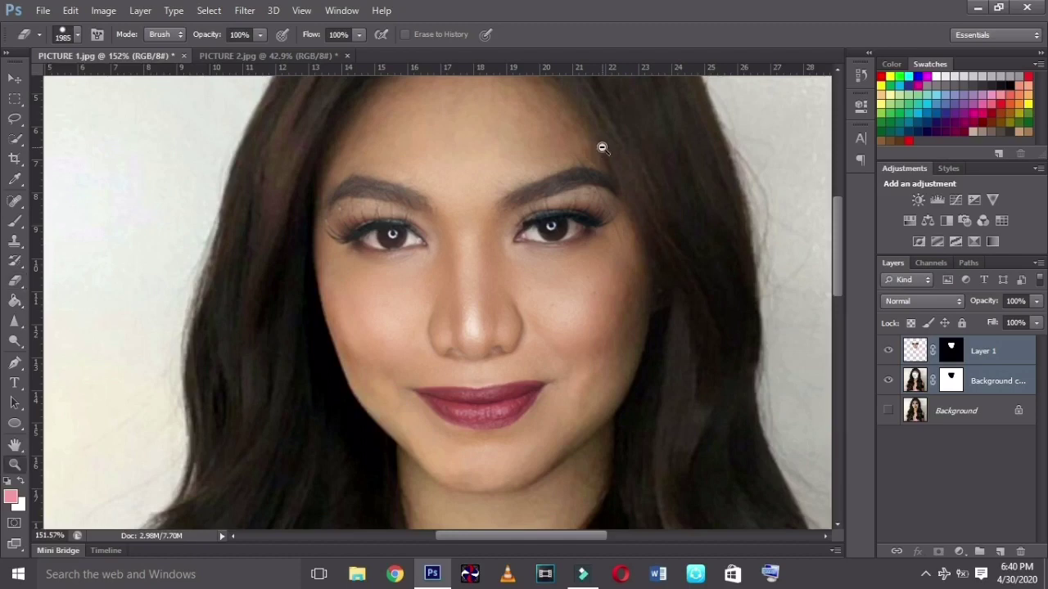
# Zoom so the whole blended portrait fits the window, then clear the layer selection
pyautogui.keyDown('alt'); pyautogui.click(656, 167); pyautogui.keyUp('alt')
pyautogui.keyDown('alt'); pyautogui.click(671, 182); pyautogui.keyUp('alt')
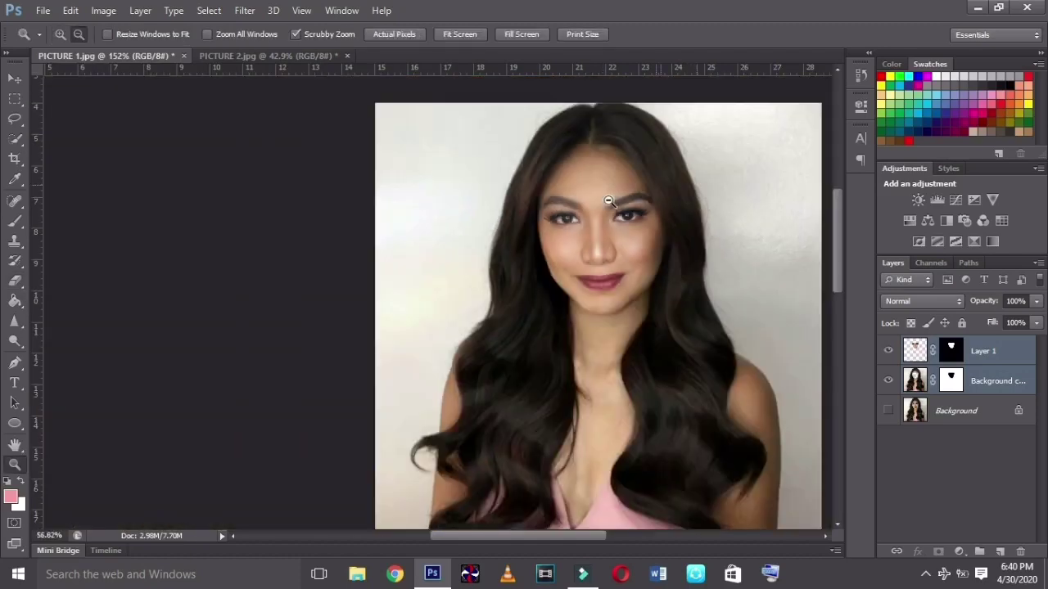
pyautogui.keyDown('alt'); pyautogui.click(609, 200); pyautogui.keyUp('alt')
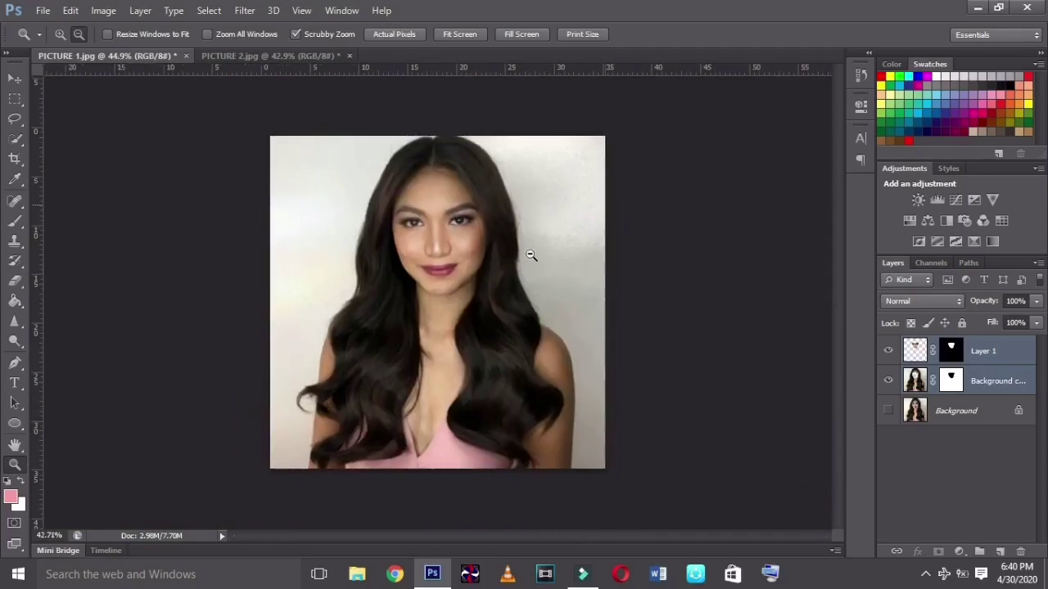
pyautogui.moveTo(531, 255); pyautogui.dragTo(555, 246)
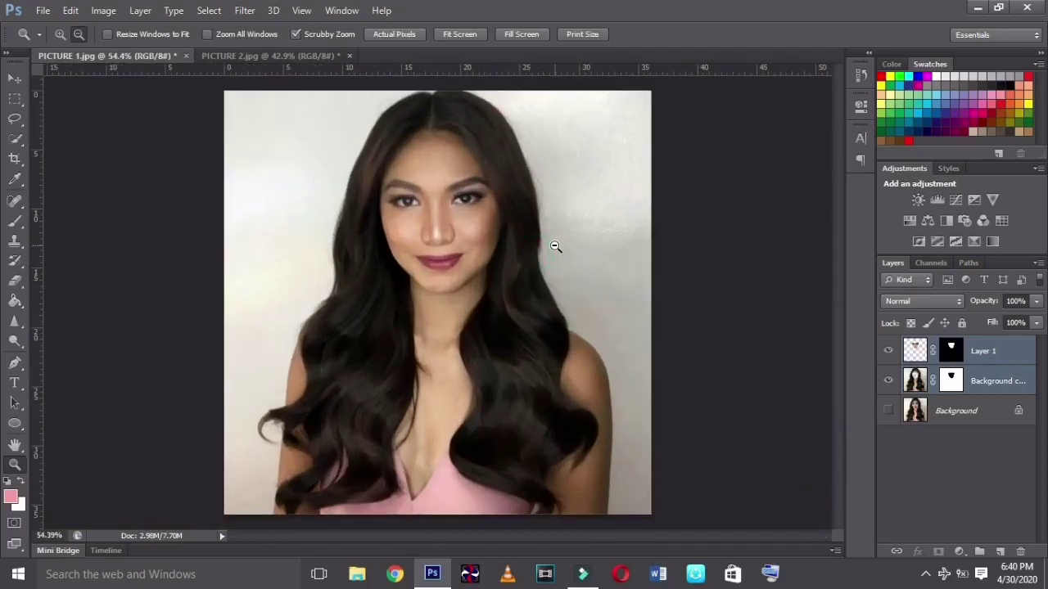
pyautogui.click(964, 452)
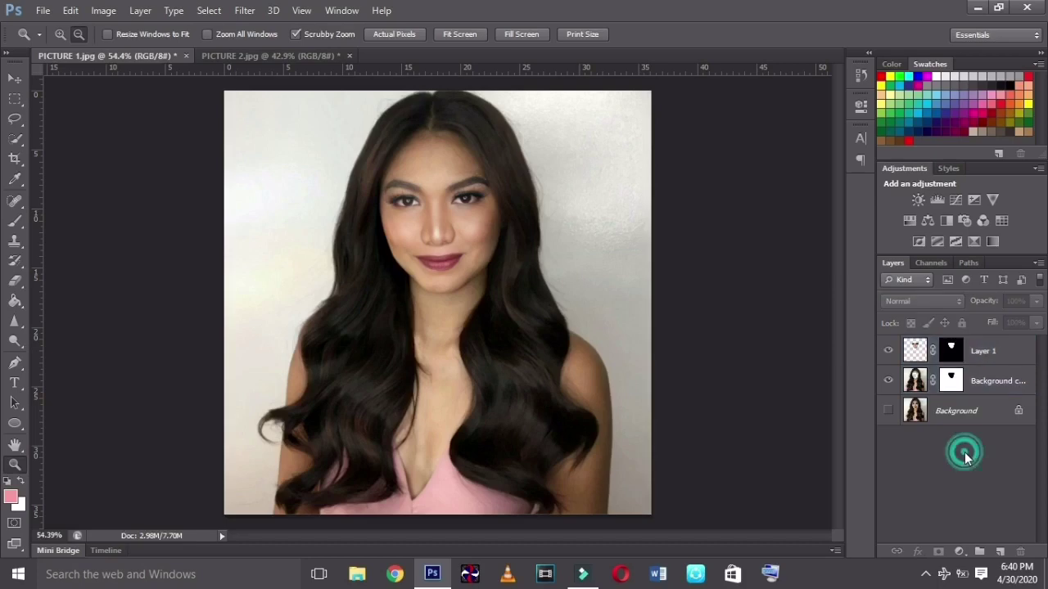
pyautogui.click(33, 9)
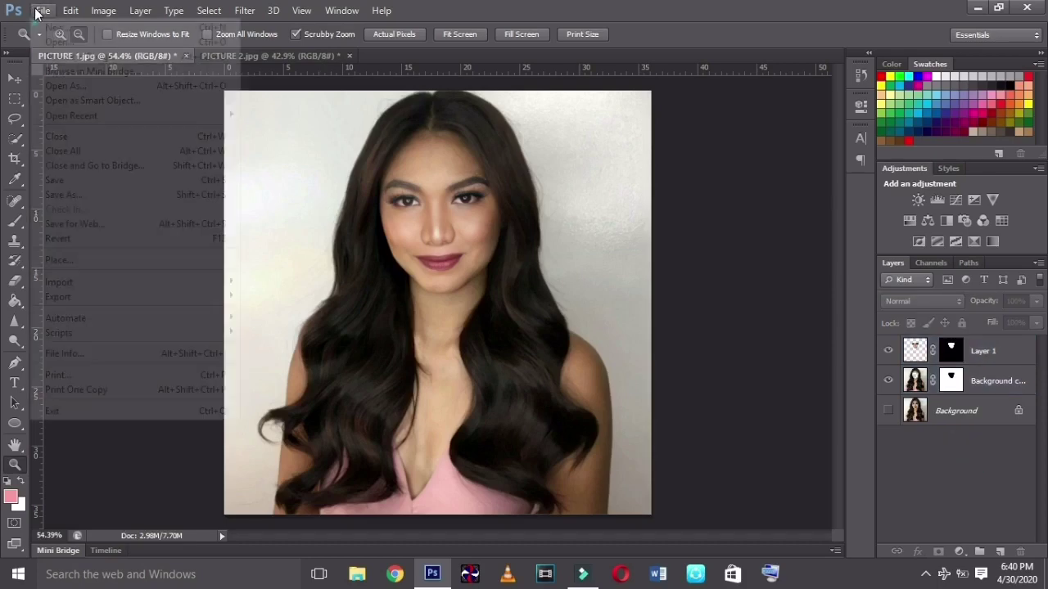
# Save the portrait to the Desktop as final.jpg in JPEG format at High quality
pyautogui.click(64, 194)
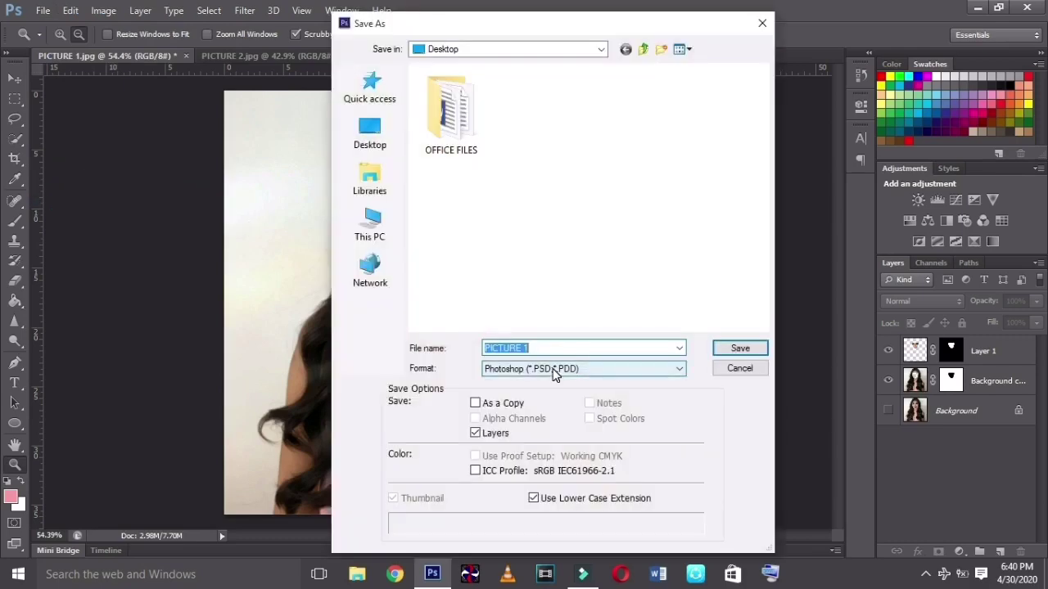
pyautogui.click(554, 369)
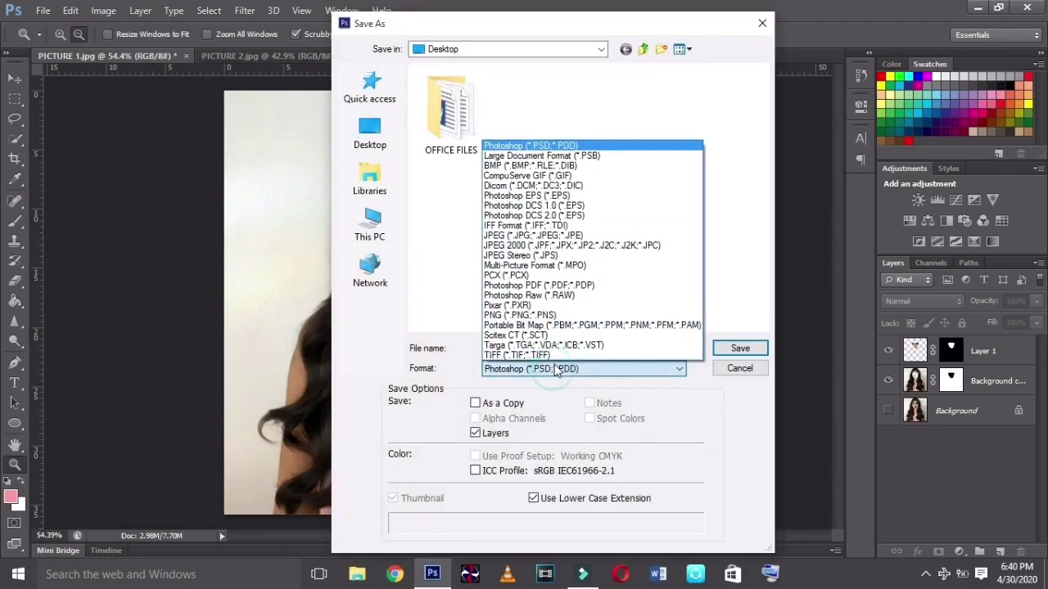
pyautogui.click(597, 235)
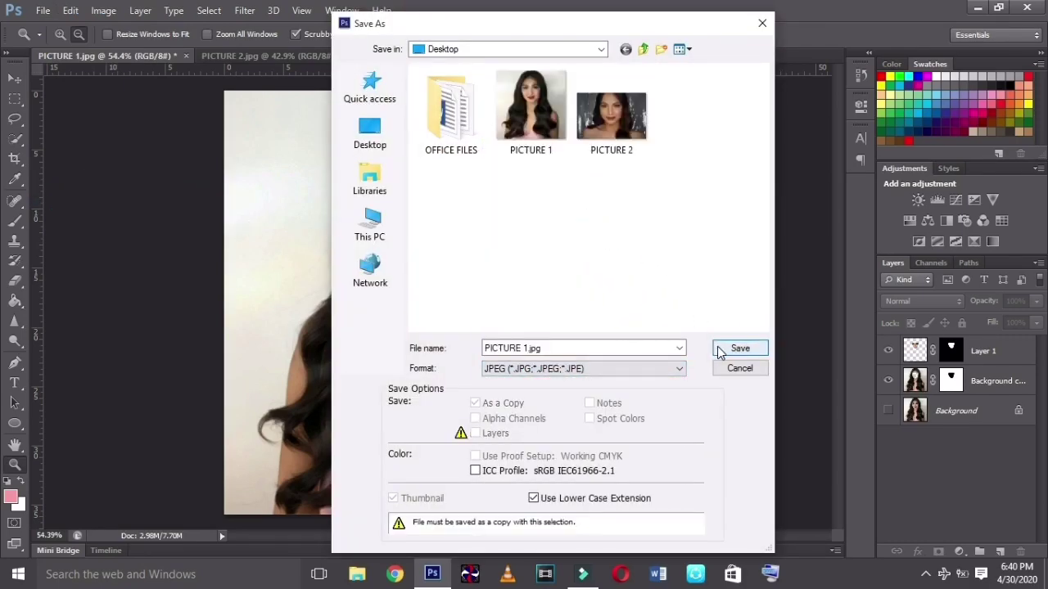
pyautogui.click(584, 350)
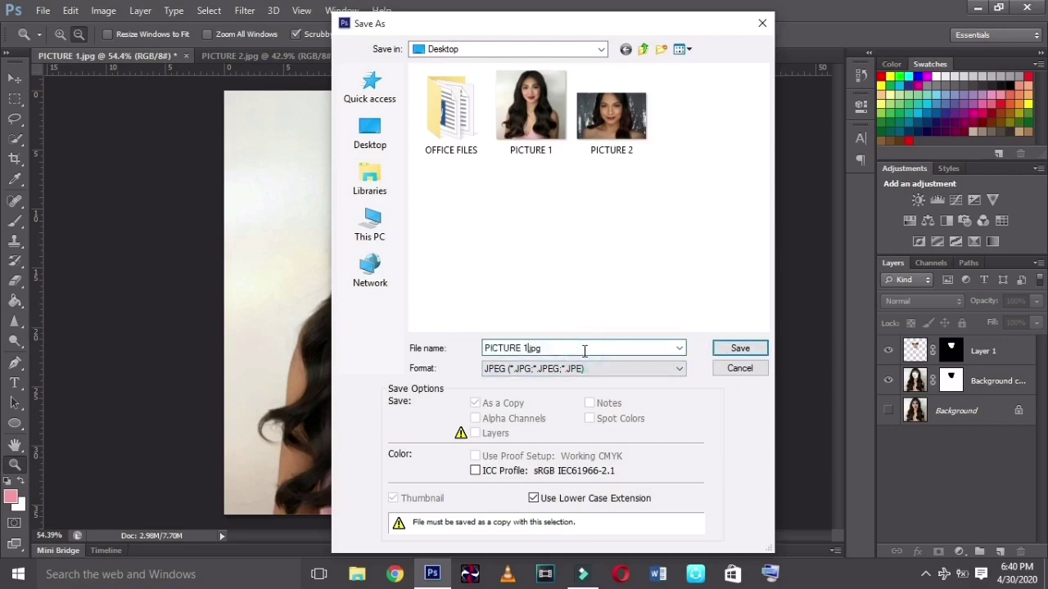
pyautogui.press('BackSpace')
pyautogui.press('BackSpace')
pyautogui.press('BackSpace')
pyautogui.write('final')
pyautogui.click(740, 348)
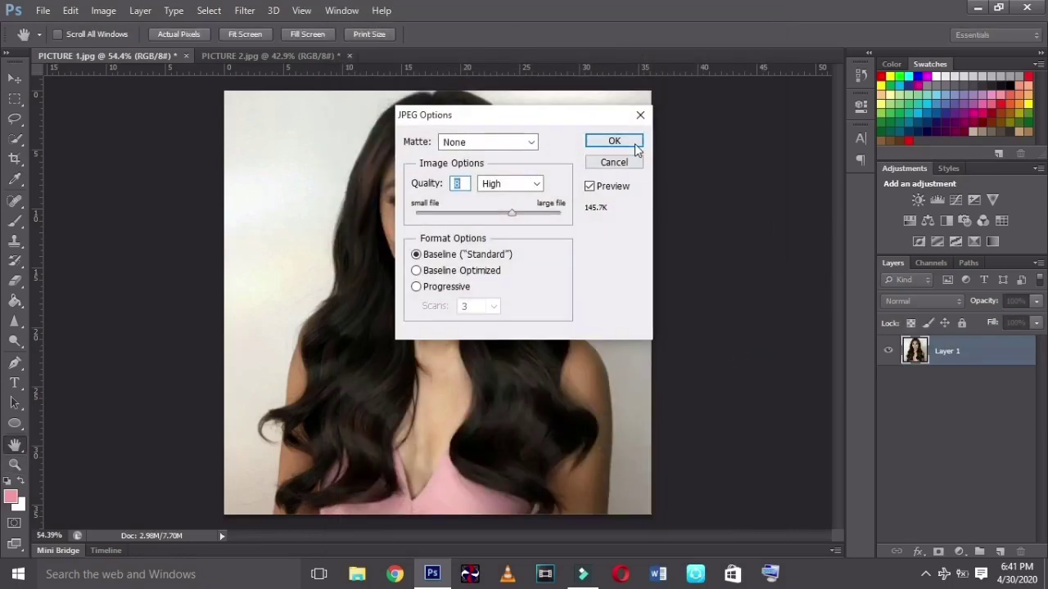
pyautogui.click(635, 143)
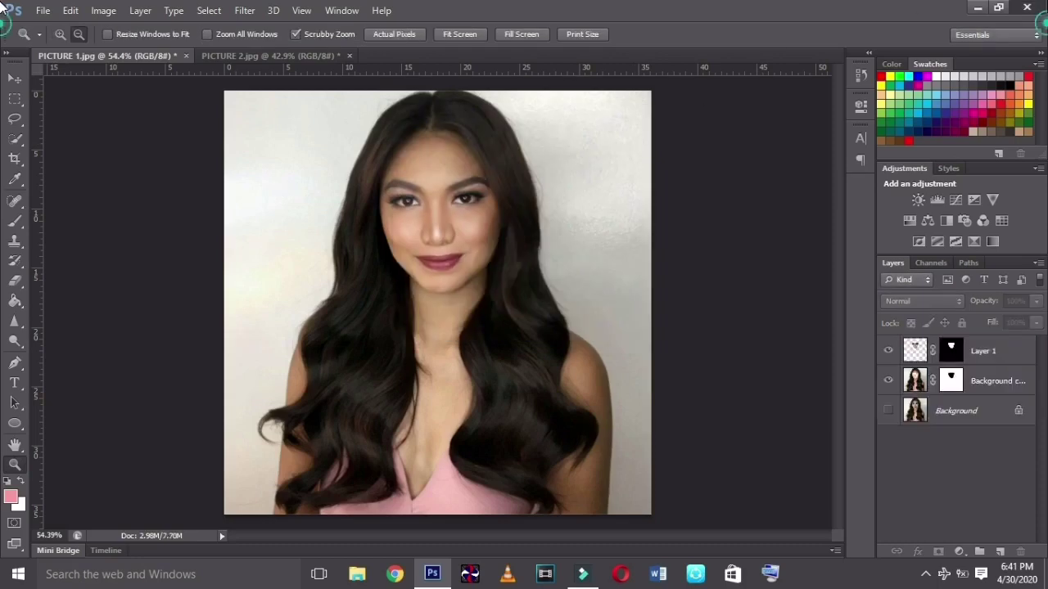
# Close Photoshop, answering No to saving changes to PICTURE 2.jpg
pyautogui.click(1027, 7)
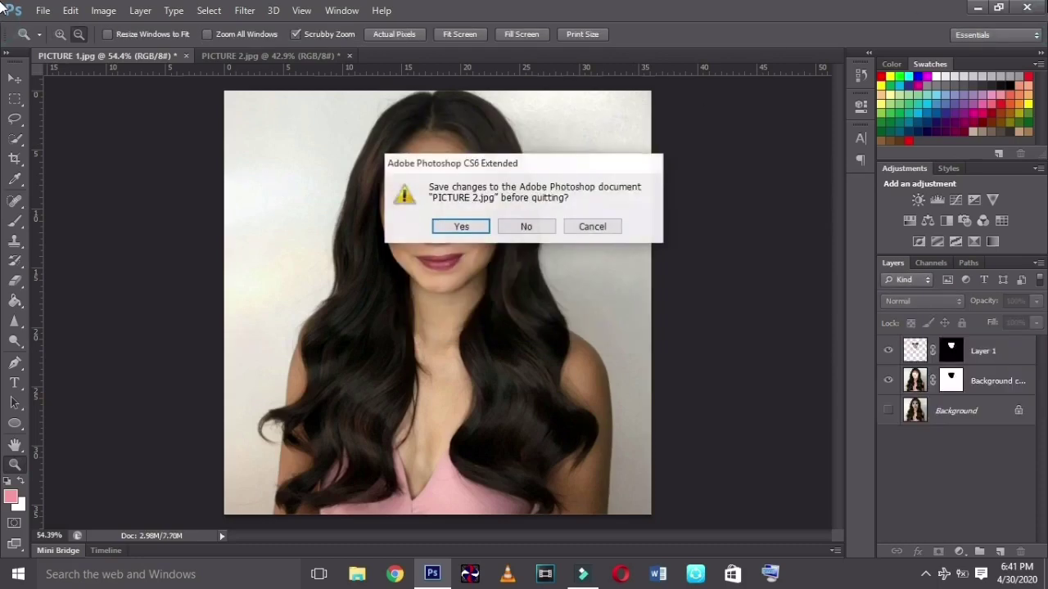
pyautogui.click(536, 234)
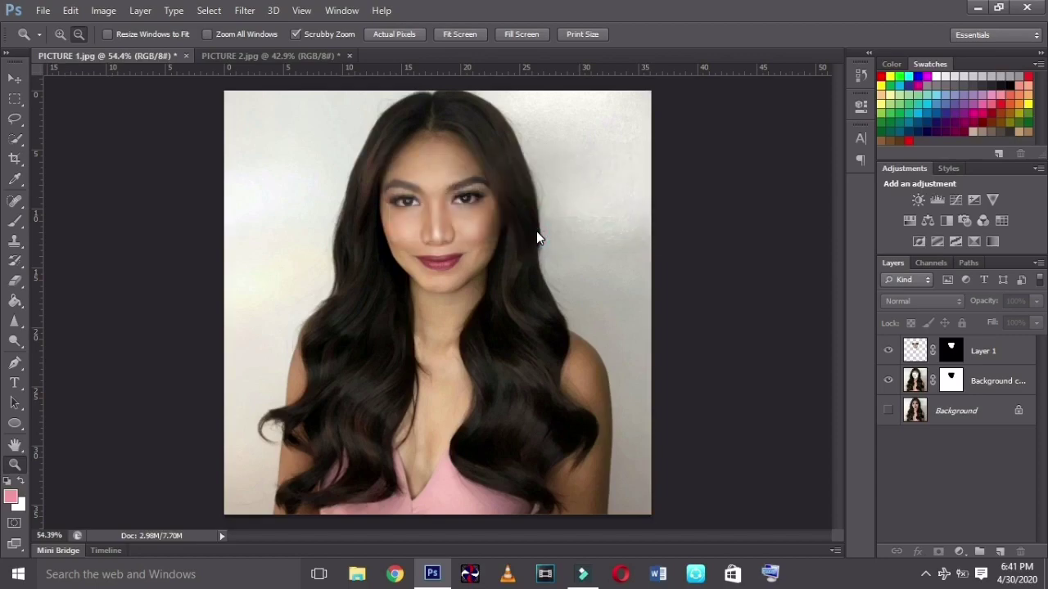